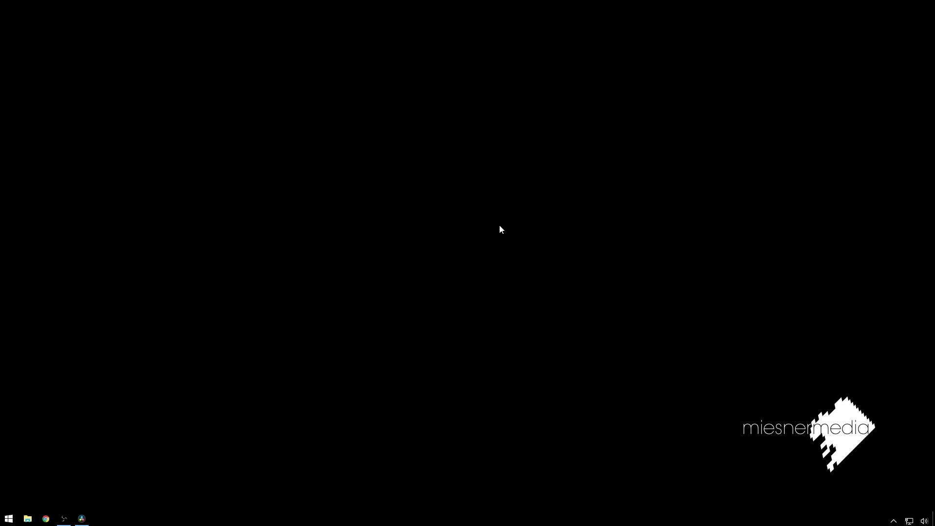
- Restore the DaVinci Resolve window showing the Tuts 2 project on the Color page
{"action": "left_click", "coordinate": [82, 519]}
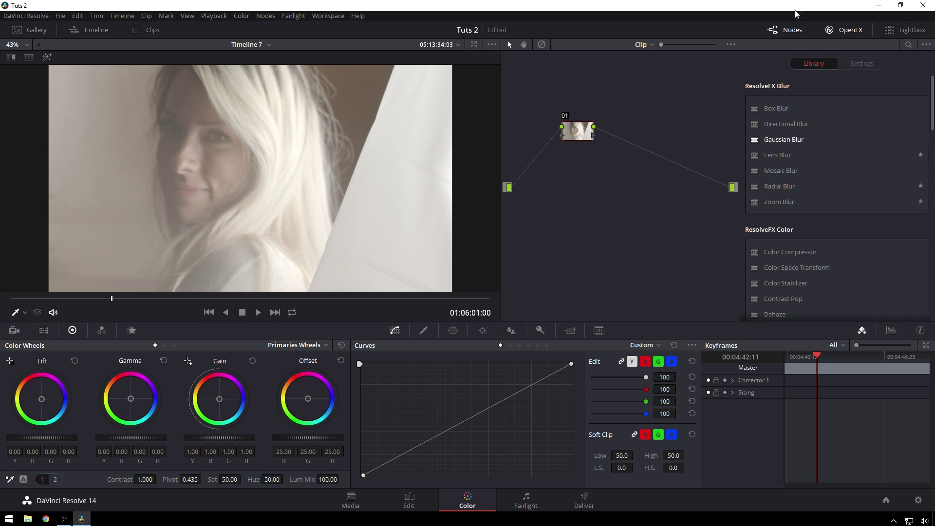
- Add a circle power window and shape it into a tall ellipse over her face
{"action": "left_click", "coordinate": [453, 330]}
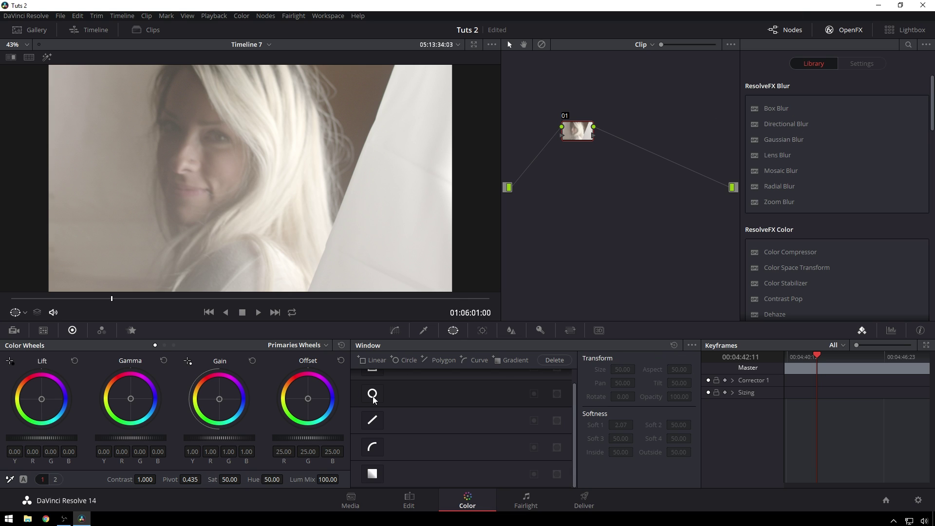
{"action": "left_click", "coordinate": [373, 394]}
{"action": "left_click_drag", "start_coordinate": [253, 188], "coordinate": [199, 154]}
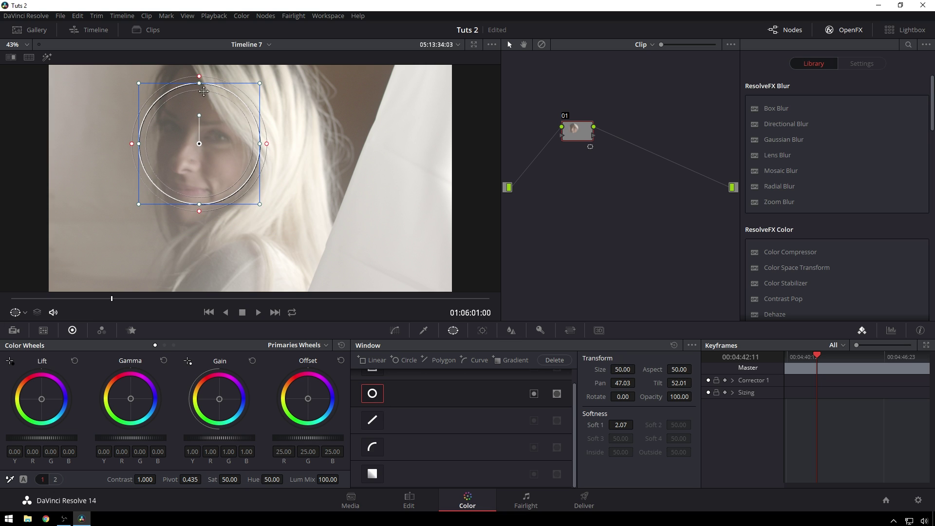
{"action": "left_click_drag", "start_coordinate": [202, 84], "coordinate": [203, 60]}
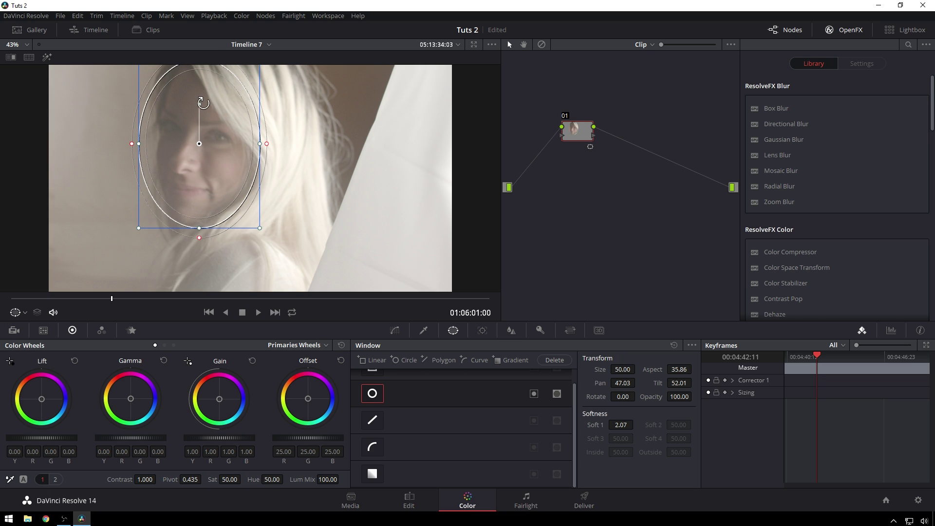
{"action": "left_click_drag", "start_coordinate": [200, 109], "coordinate": [218, 142]}
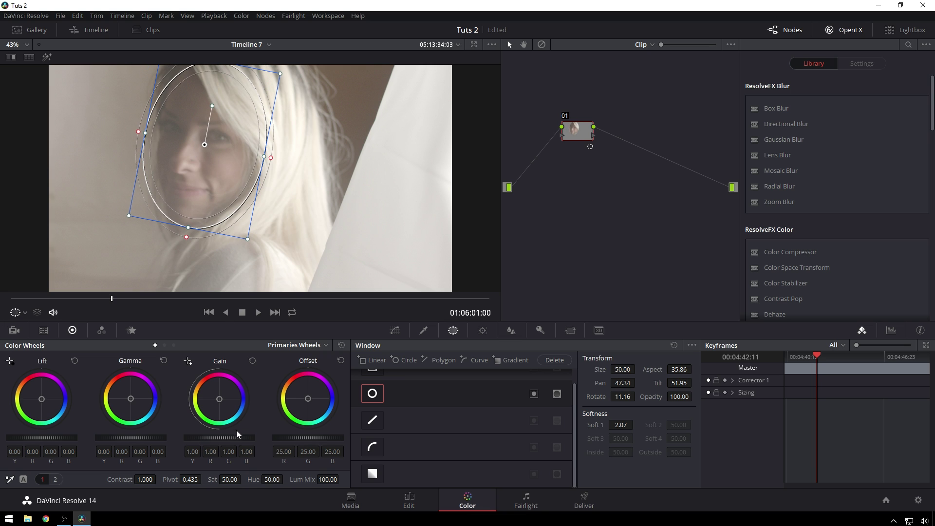
- Raise Gain to 1.11, soften the window edge, and shrink the ellipse around her eye
{"action": "left_click_drag", "start_coordinate": [214, 438], "coordinate": [229, 437]}
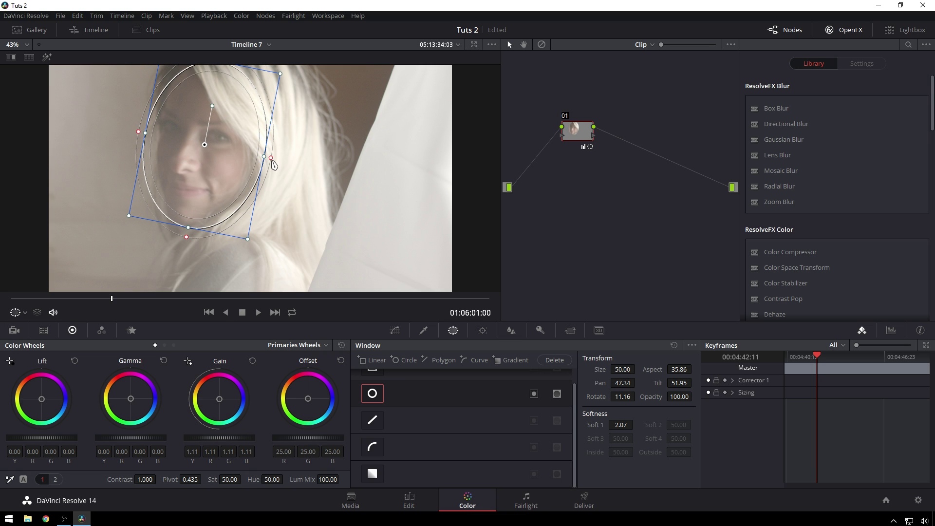
{"action": "left_click_drag", "start_coordinate": [271, 158], "coordinate": [279, 160]}
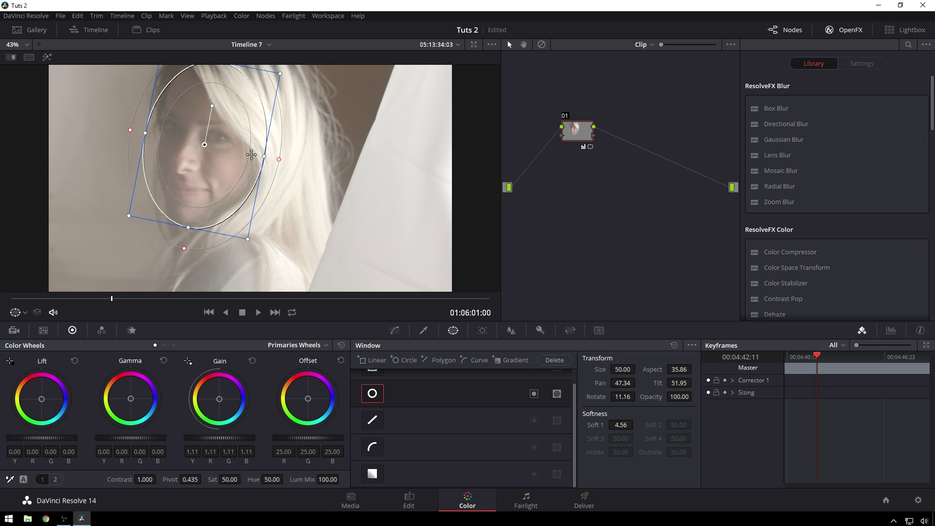
{"action": "left_click_drag", "start_coordinate": [226, 161], "coordinate": [222, 158]}
{"action": "left_click_drag", "start_coordinate": [184, 223], "coordinate": [194, 182]}
{"action": "left_click_drag", "start_coordinate": [258, 155], "coordinate": [221, 150]}
{"action": "left_click_drag", "start_coordinate": [219, 185], "coordinate": [197, 135]}
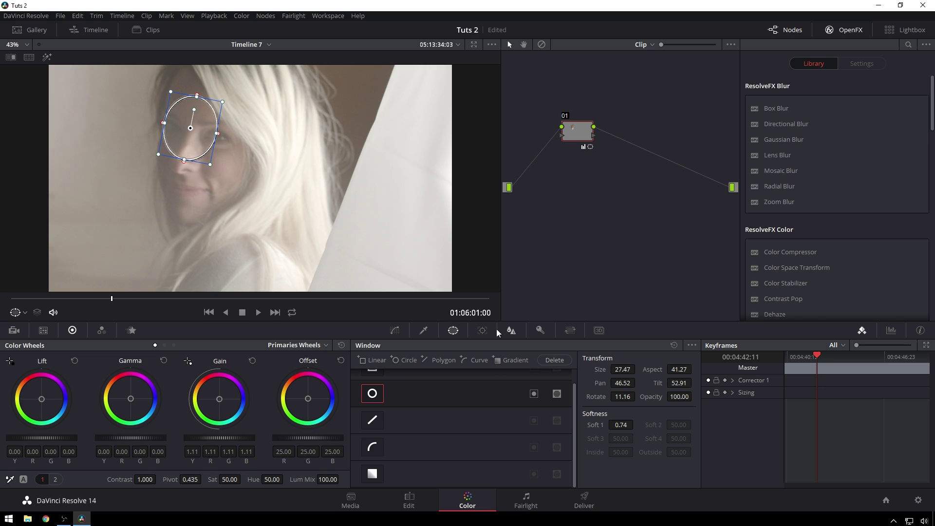
- Track the eye window forward, stop partway, and scrub the ruler to check it
{"action": "left_click", "coordinate": [485, 333]}
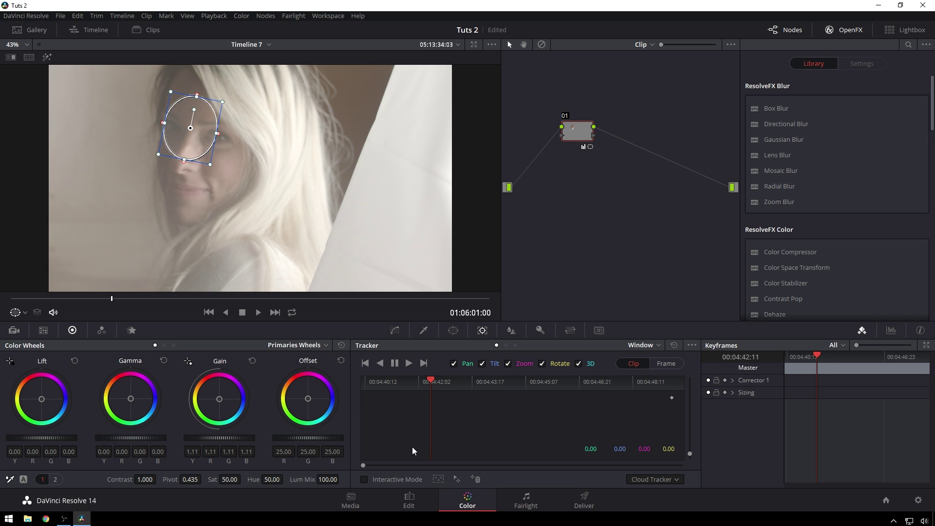
{"action": "left_click", "coordinate": [407, 366]}
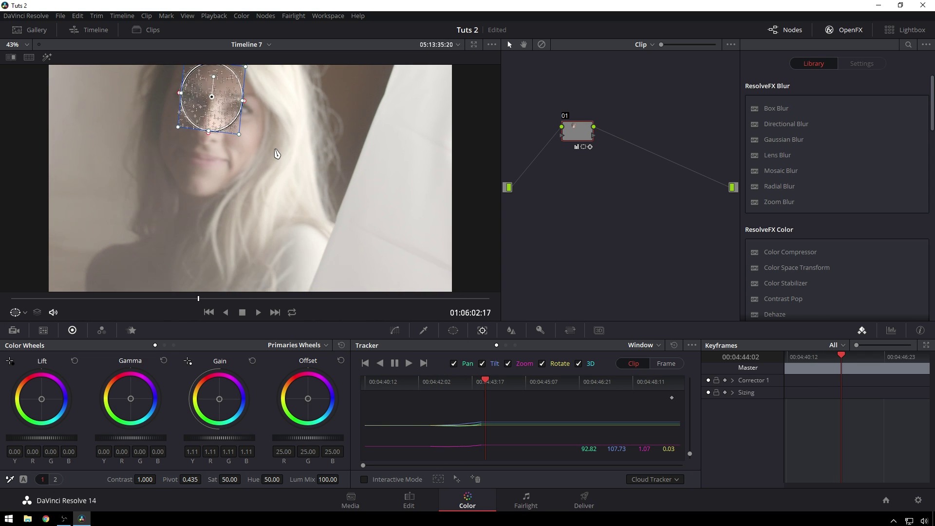
{"action": "left_click", "coordinate": [286, 154]}
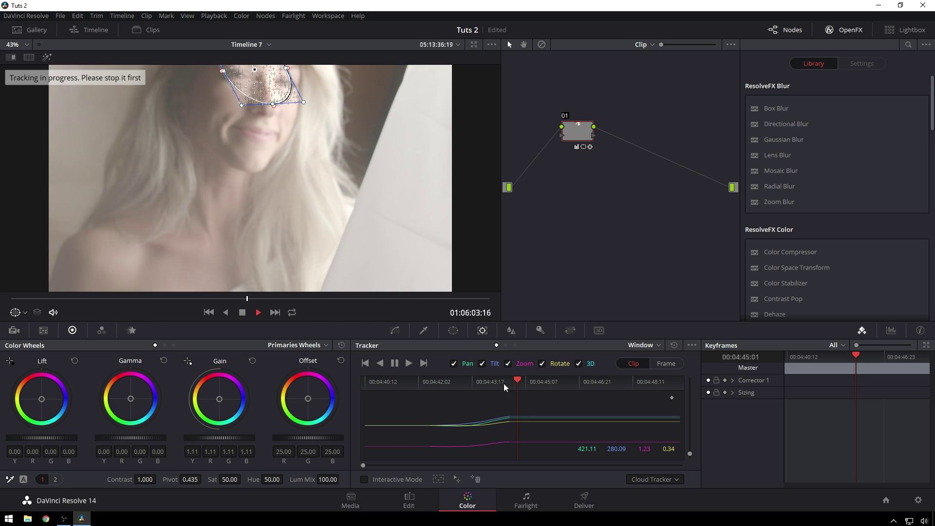
{"action": "left_click", "coordinate": [532, 383]}
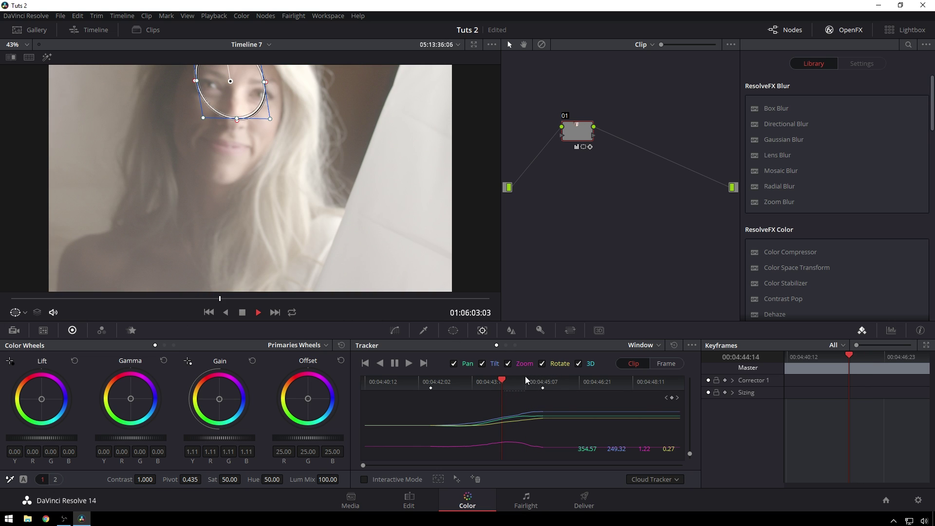
{"action": "left_click_drag", "start_coordinate": [525, 376], "coordinate": [495, 379]}
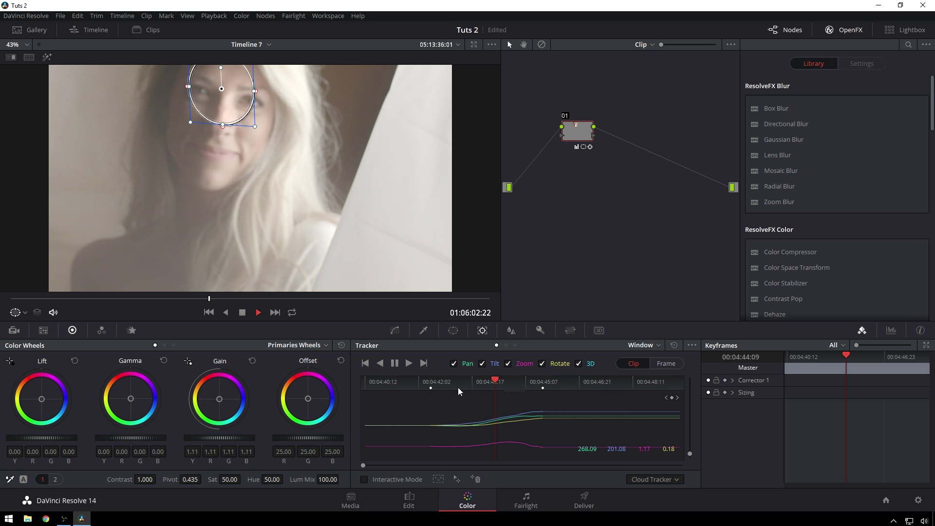
- Disable 3D analysis and retrack the eye window forward from its start frame
{"action": "left_click", "coordinate": [431, 384]}
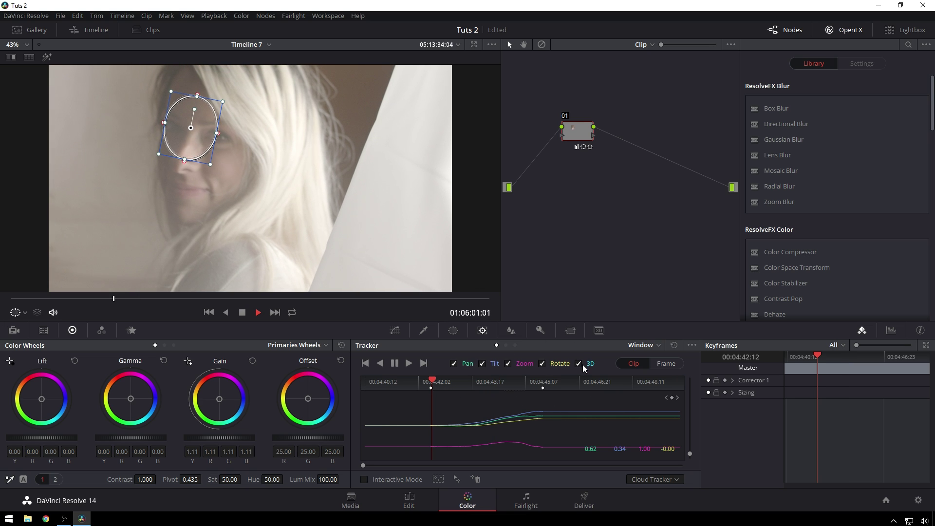
{"action": "left_click", "coordinate": [579, 364]}
{"action": "left_click", "coordinate": [438, 383]}
{"action": "left_click", "coordinate": [429, 384]}
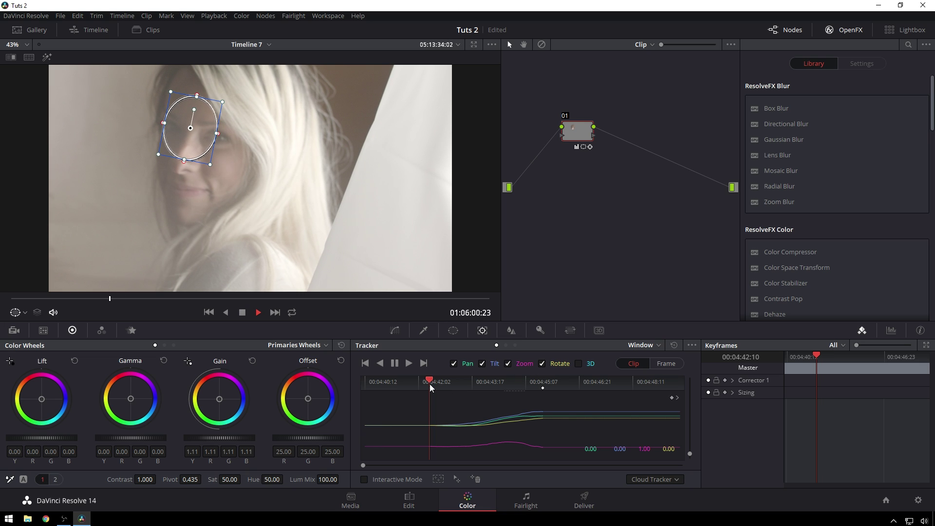
{"action": "left_click", "coordinate": [410, 363]}
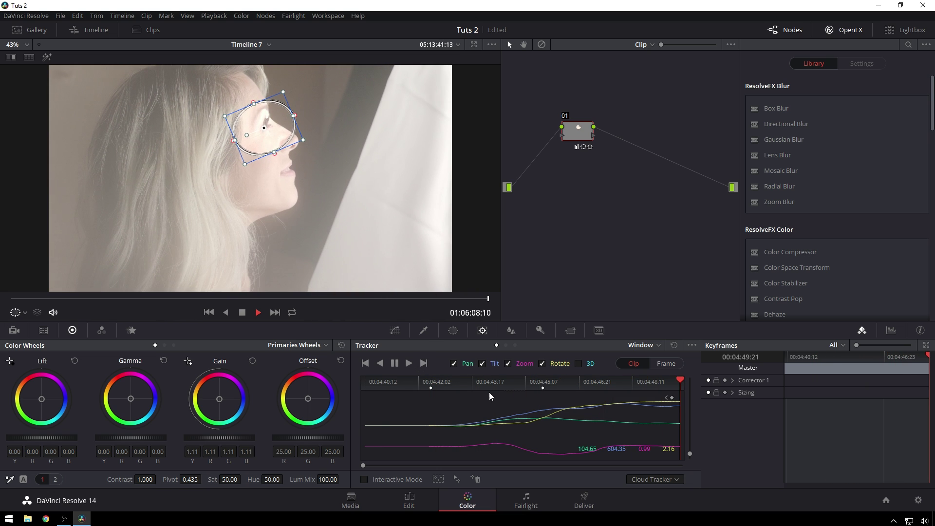
- Turn off rotation analysis and retrack the window forward from the start frame
{"action": "left_click", "coordinate": [432, 382]}
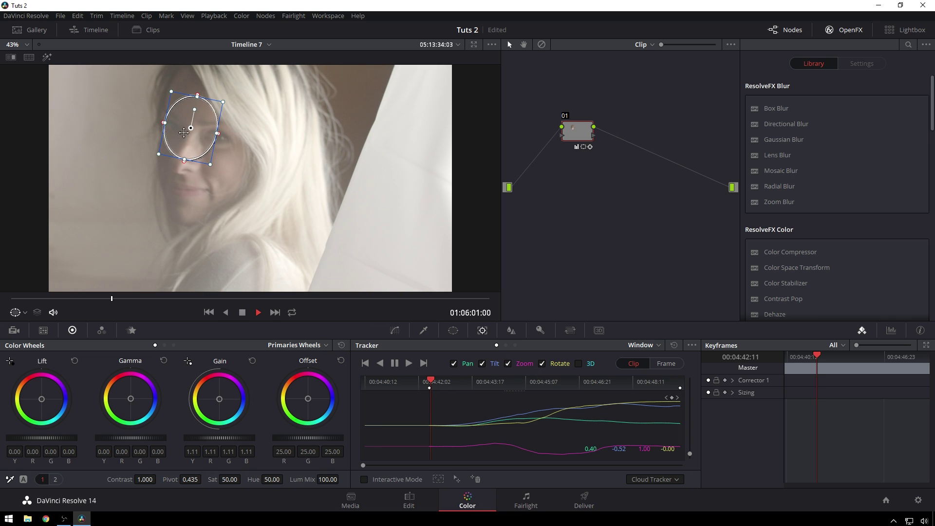
{"action": "left_click", "coordinate": [546, 364]}
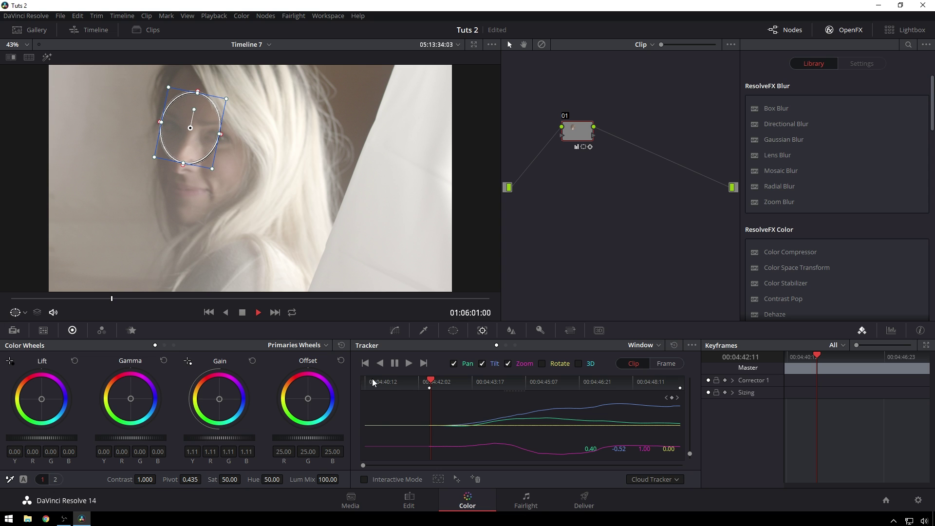
{"action": "left_click", "coordinate": [409, 364]}
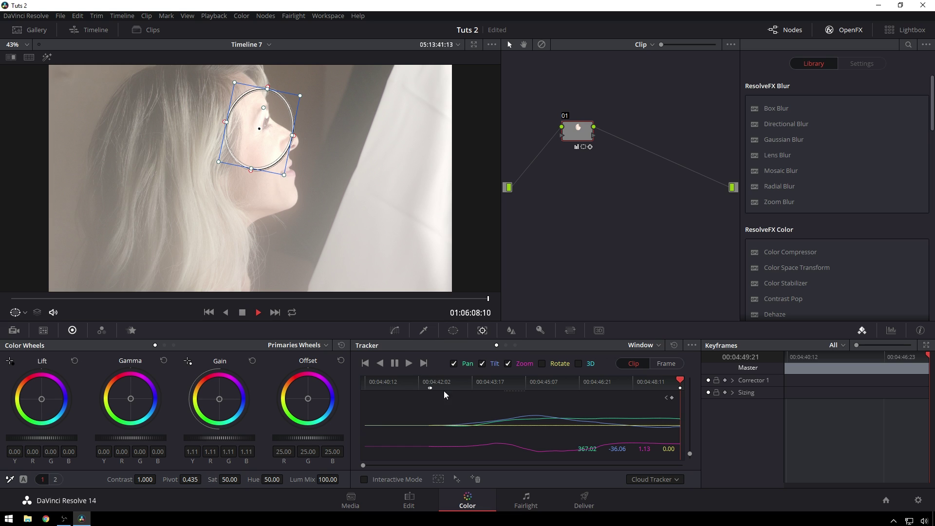
{"action": "left_click", "coordinate": [431, 384]}
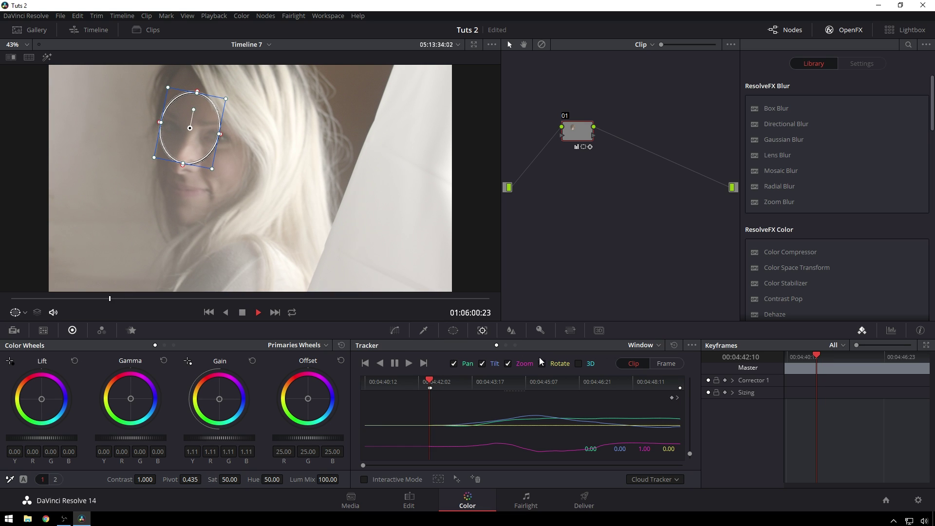
- Turn off zoom analysis, nudge the window down, and track it forward and in reverse
{"action": "left_click", "coordinate": [508, 364]}
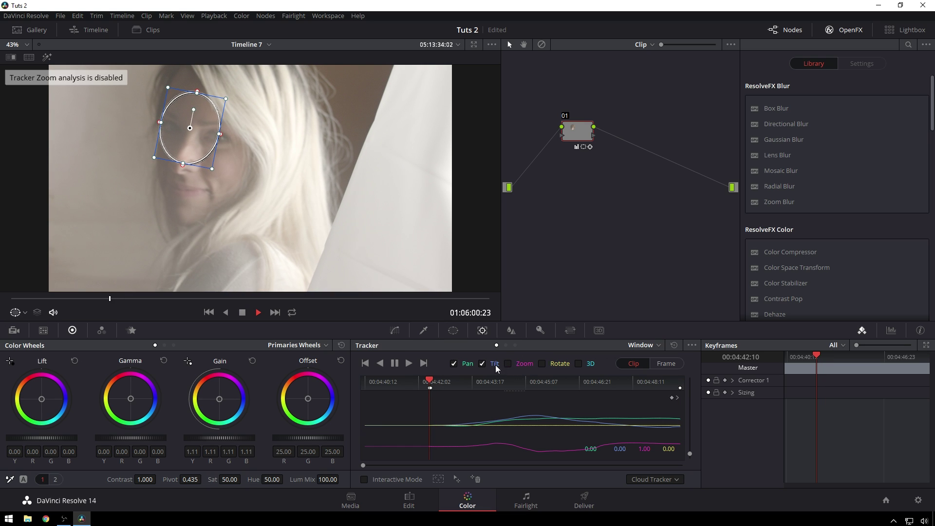
{"action": "left_click_drag", "start_coordinate": [181, 146], "coordinate": [180, 153]}
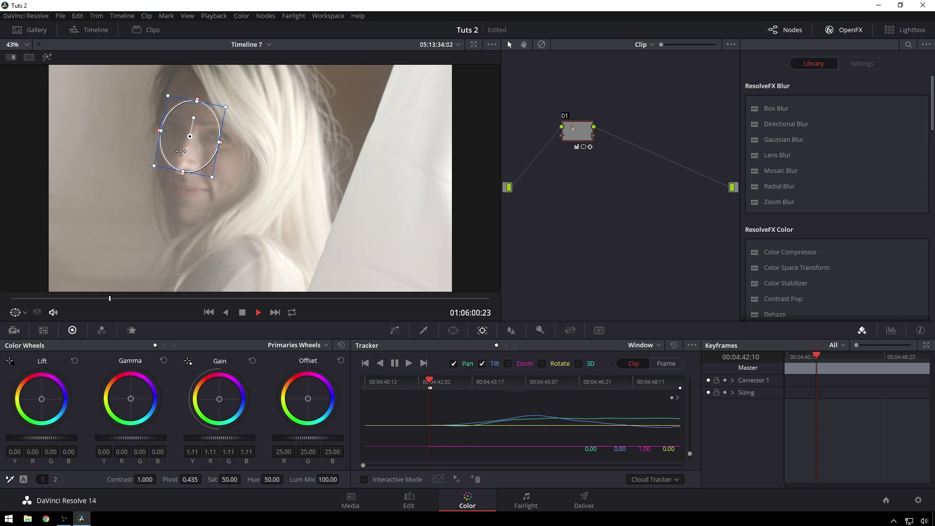
{"action": "left_click", "coordinate": [409, 364]}
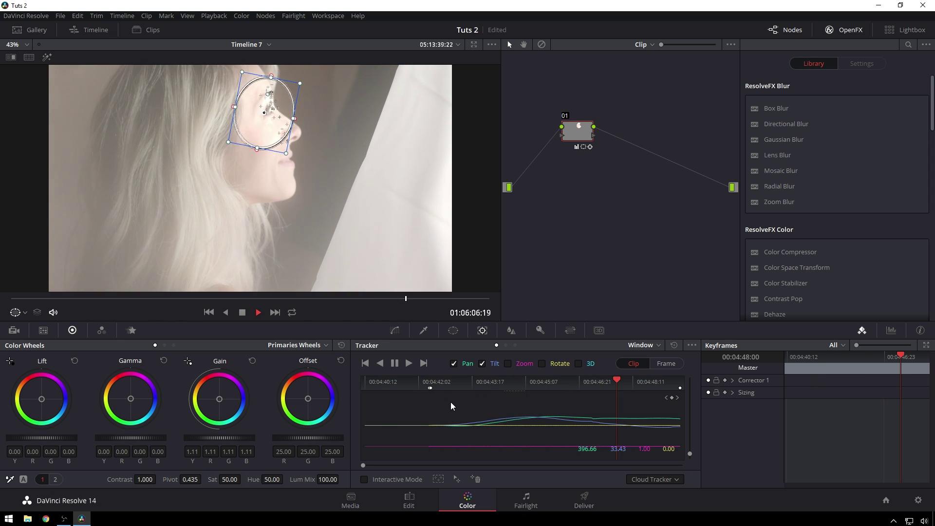
{"action": "left_click_drag", "start_coordinate": [430, 383], "coordinate": [435, 384]}
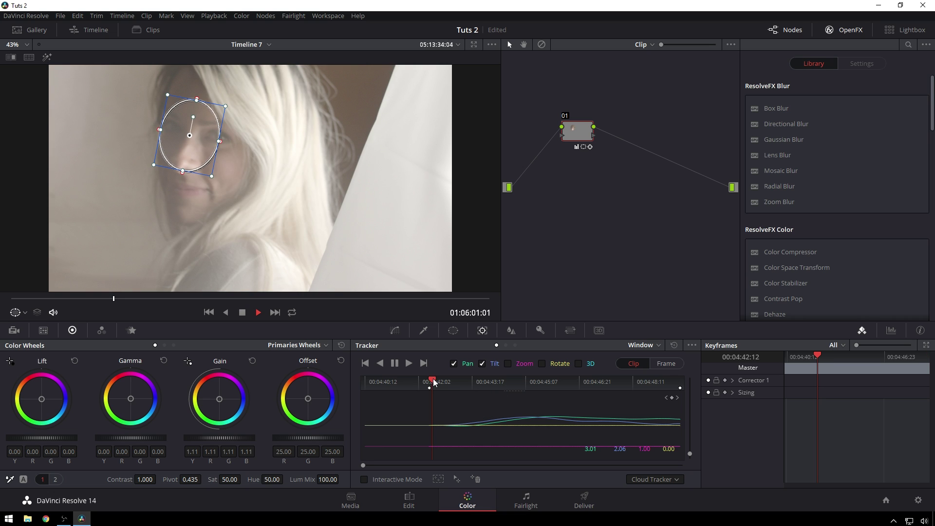
{"action": "left_click", "coordinate": [380, 363]}
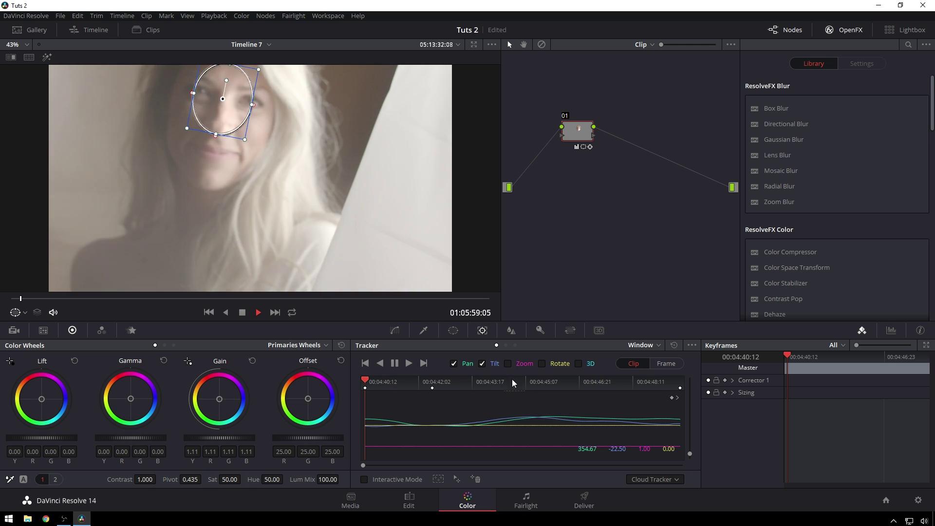
{"action": "left_click_drag", "start_coordinate": [515, 382], "coordinate": [434, 385]}
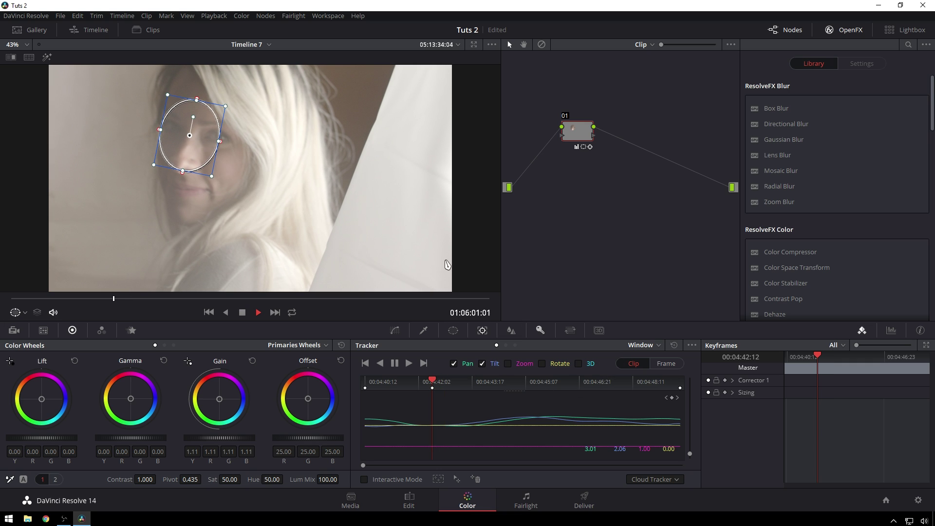
- Enlarge the window over her whole face, add outer softness, and make it taller and narrower
{"action": "left_click_drag", "start_coordinate": [212, 179], "coordinate": [230, 208]}
{"action": "mouse_move", "coordinate": [450, 382]}
{"action": "left_mouse_down"}
{"action": "mouse_move", "coordinate": [531, 386]}
{"action": "mouse_move", "coordinate": [432, 384]}
{"action": "left_mouse_up"}
{"action": "left_click_drag", "start_coordinate": [243, 147], "coordinate": [259, 149]}
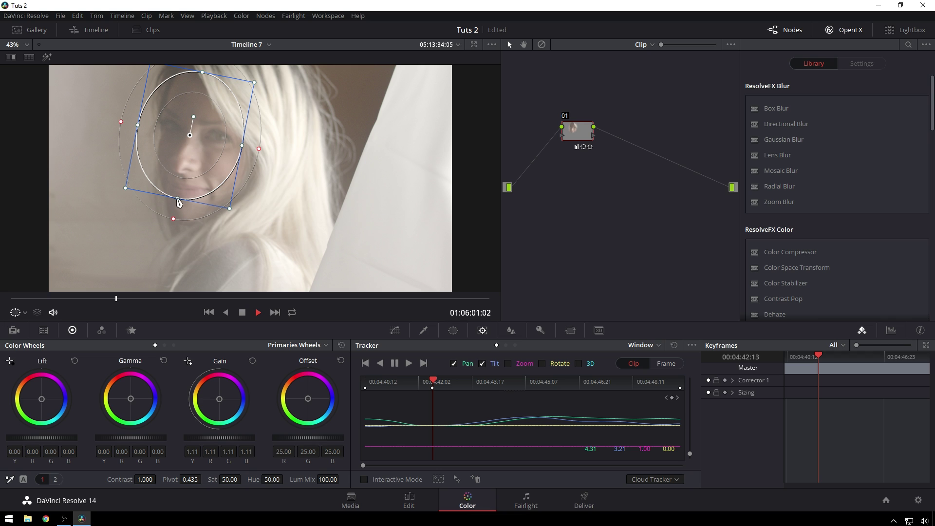
{"action": "left_click_drag", "start_coordinate": [177, 199], "coordinate": [173, 222]}
{"action": "left_click_drag", "start_coordinate": [178, 164], "coordinate": [186, 162]}
{"action": "left_click_drag", "start_coordinate": [251, 145], "coordinate": [247, 145]}
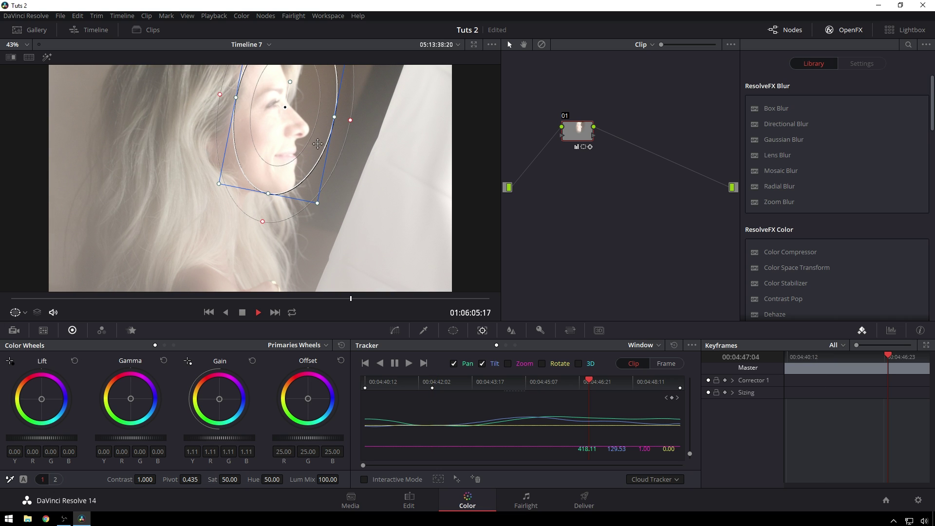
{"action": "left_click", "coordinate": [732, 379]}
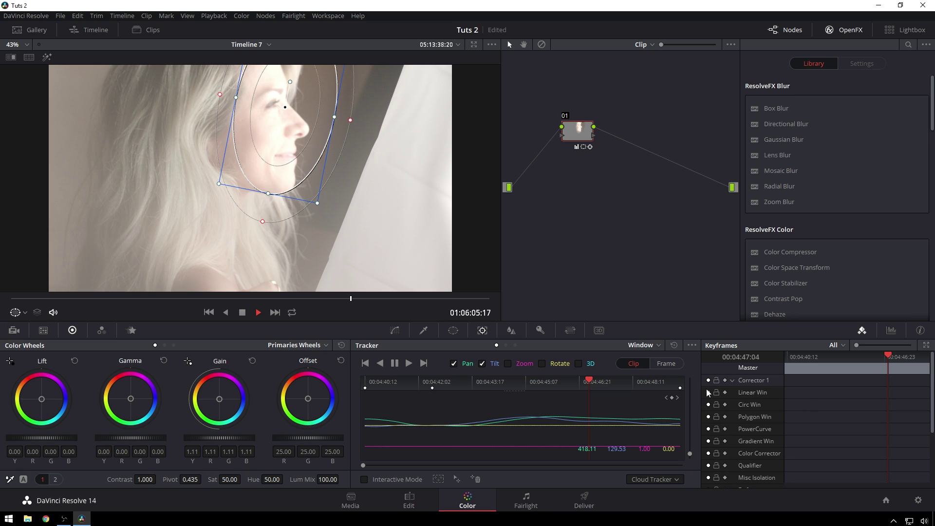
- Switch the tracker to frame mode and rotate, narrow and shift the face window to fit
{"action": "left_click", "coordinate": [733, 380]}
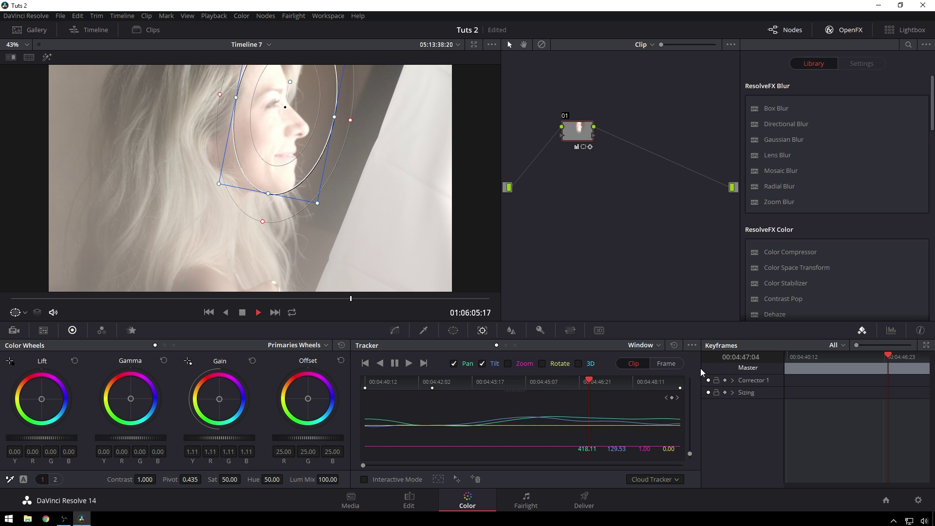
{"action": "left_click", "coordinate": [667, 364]}
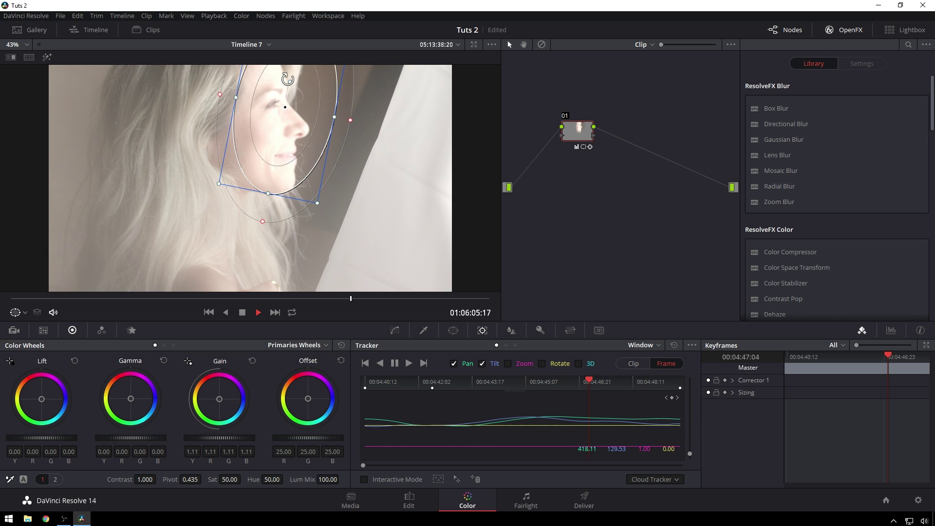
{"action": "left_click_drag", "start_coordinate": [287, 79], "coordinate": [275, 83]}
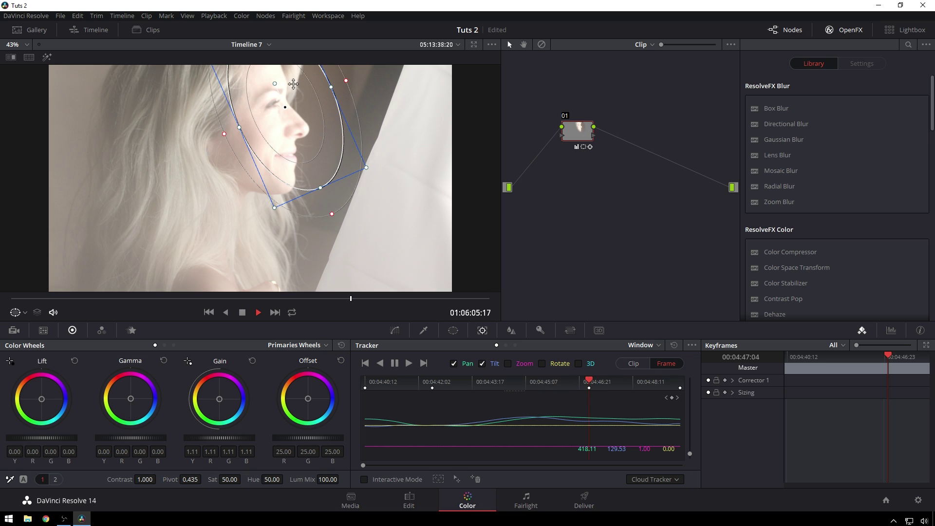
{"action": "left_click_drag", "start_coordinate": [276, 83], "coordinate": [281, 81]}
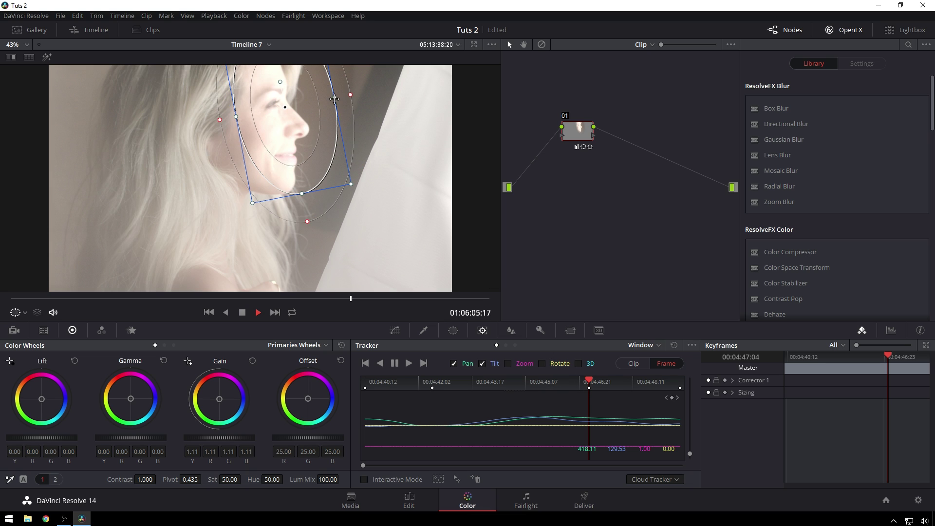
{"action": "left_click_drag", "start_coordinate": [342, 106], "coordinate": [325, 100]}
{"action": "left_click_drag", "start_coordinate": [282, 141], "coordinate": [268, 141]}
{"action": "left_click_drag", "start_coordinate": [596, 388], "coordinate": [703, 381]}
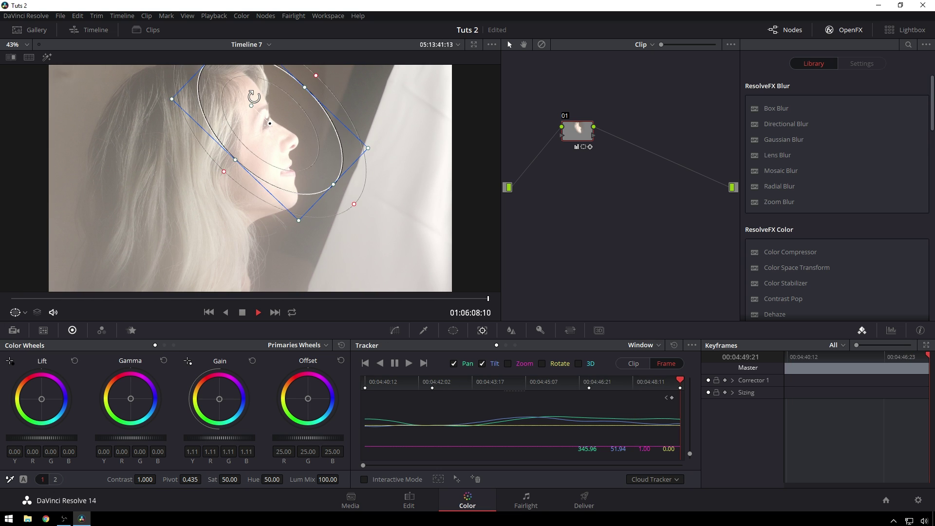
- Tilt the window to follow her turning head and review earlier frames for tracking
{"action": "left_click_drag", "start_coordinate": [253, 96], "coordinate": [279, 139]}
{"action": "left_click_drag", "start_coordinate": [239, 117], "coordinate": [239, 106]}
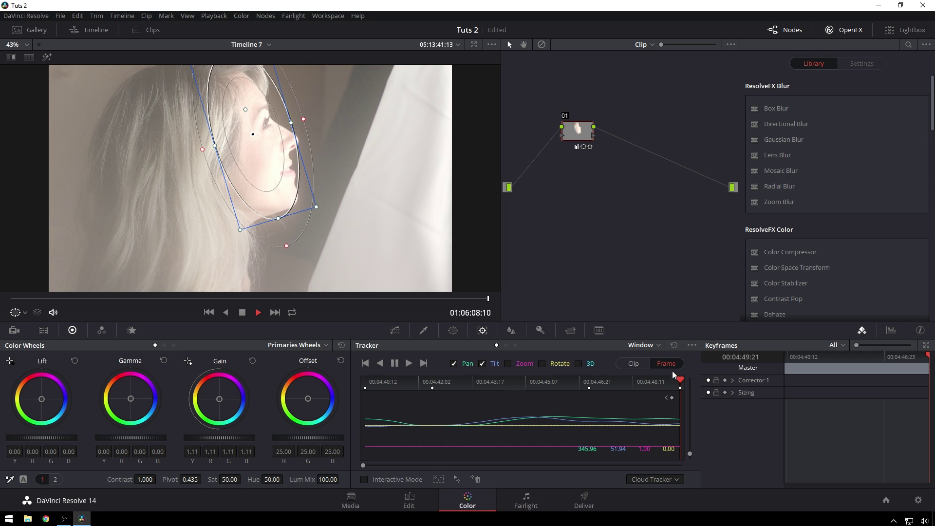
{"action": "left_click_drag", "start_coordinate": [671, 381], "coordinate": [326, 385]}
{"action": "mouse_move", "coordinate": [393, 385]}
{"action": "left_mouse_down"}
{"action": "mouse_move", "coordinate": [417, 386]}
{"action": "mouse_move", "coordinate": [382, 387]}
{"action": "mouse_move", "coordinate": [390, 385]}
{"action": "left_mouse_up"}
- Add serial node 02 and apply Lens Blur with Blur Strength 2.38
{"action": "key", "text": "alt+s"}
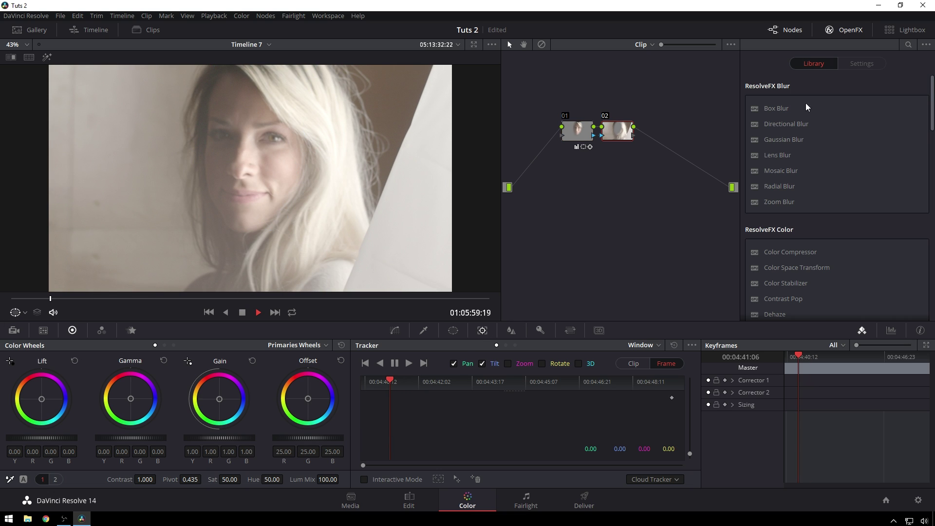
{"action": "scroll", "coordinate": [147, 435], "scroll_direction": "down", "scroll_amount": 3}
{"action": "left_click", "coordinate": [908, 44]}
{"action": "type", "text": "lens"}
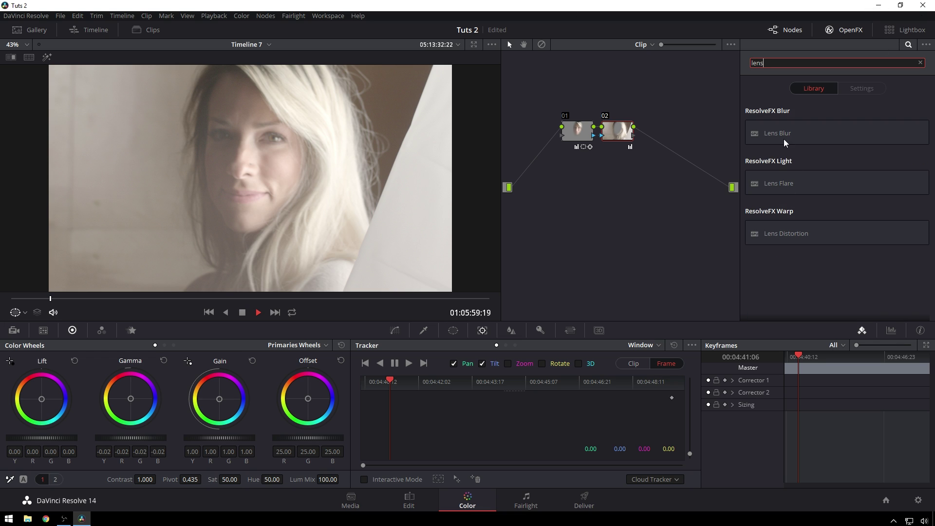
{"action": "left_click_drag", "start_coordinate": [781, 133], "coordinate": [628, 129]}
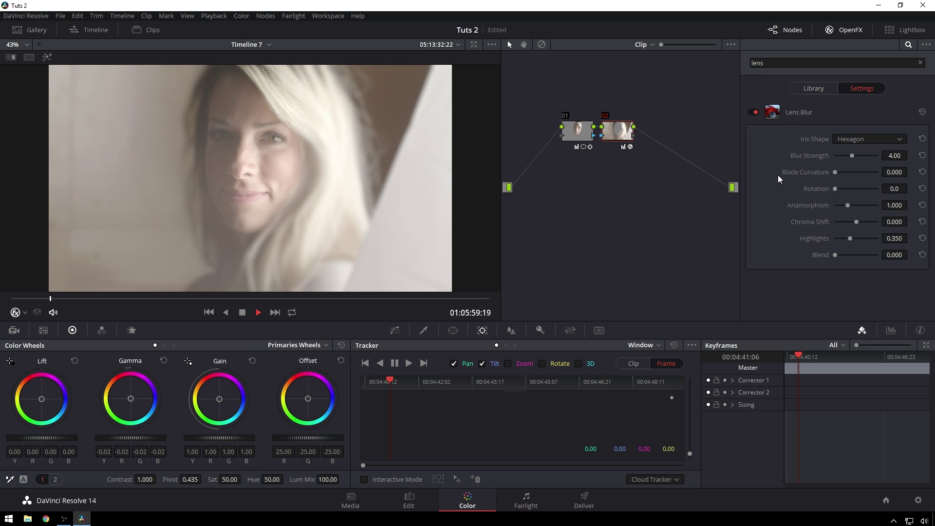
{"action": "left_click_drag", "start_coordinate": [852, 156], "coordinate": [845, 153]}
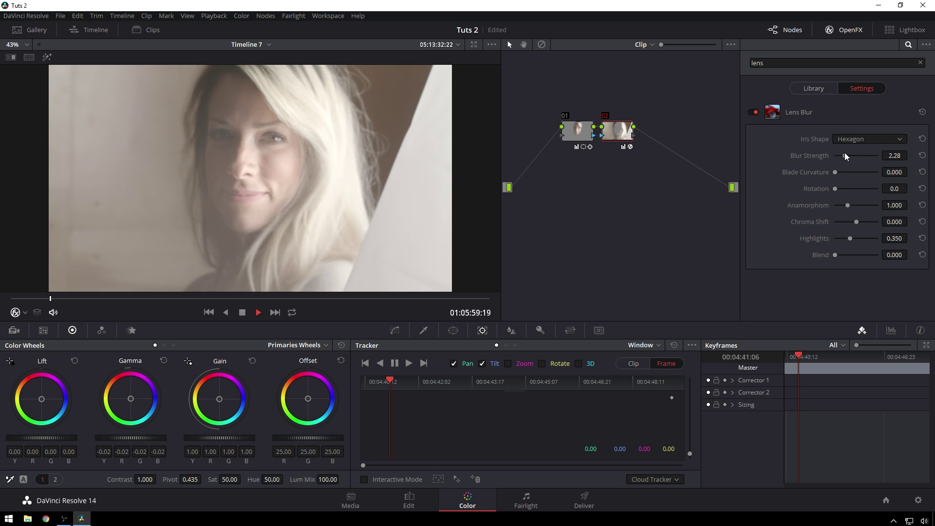
- Apply the ResolveFX Sharpen effect to node 01, the face-windowed node
{"action": "left_click", "coordinate": [573, 128]}
{"action": "double_click", "coordinate": [834, 66]}
{"action": "type", "text": "sharpen"}
{"action": "key", "text": "Return"}
{"action": "left_click_drag", "start_coordinate": [770, 130], "coordinate": [578, 133]}
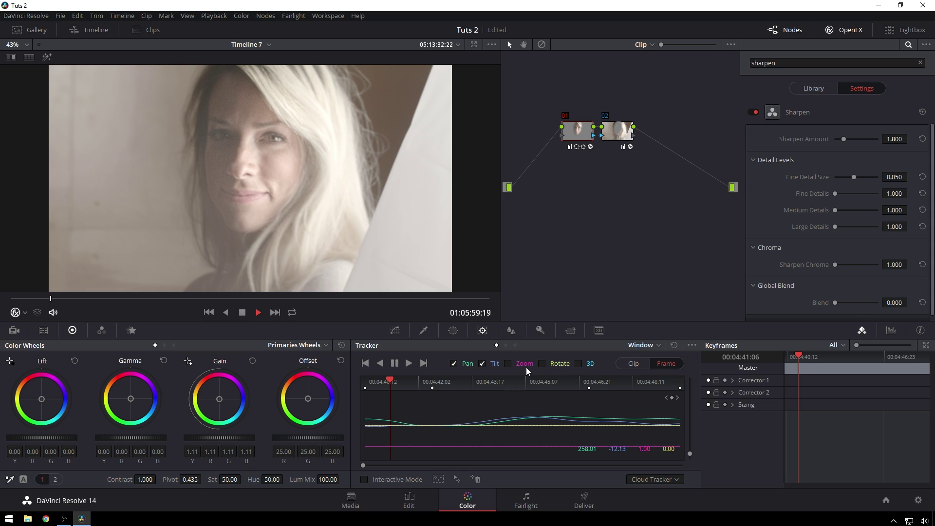
{"action": "left_click", "coordinate": [669, 482]}
{"action": "left_click", "coordinate": [670, 507]}
{"action": "left_click", "coordinate": [365, 481]}
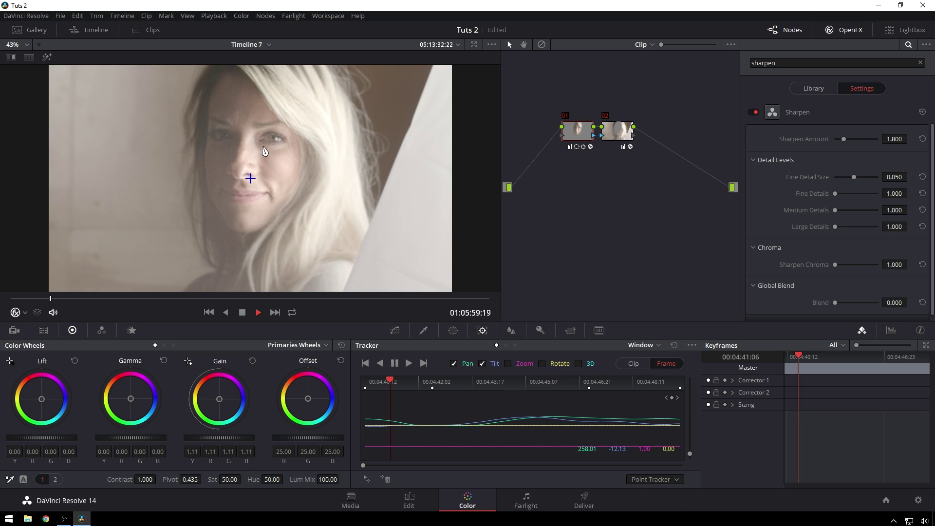
{"action": "left_click_drag", "start_coordinate": [251, 178], "coordinate": [261, 140]}
{"action": "left_click", "coordinate": [669, 482]}
{"action": "left_click", "coordinate": [668, 491]}
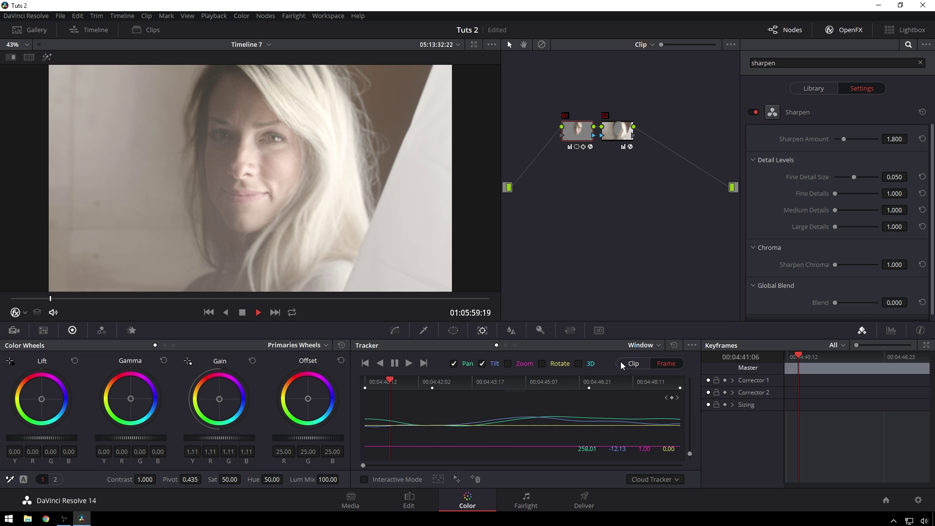
{"action": "left_click", "coordinate": [639, 345]}
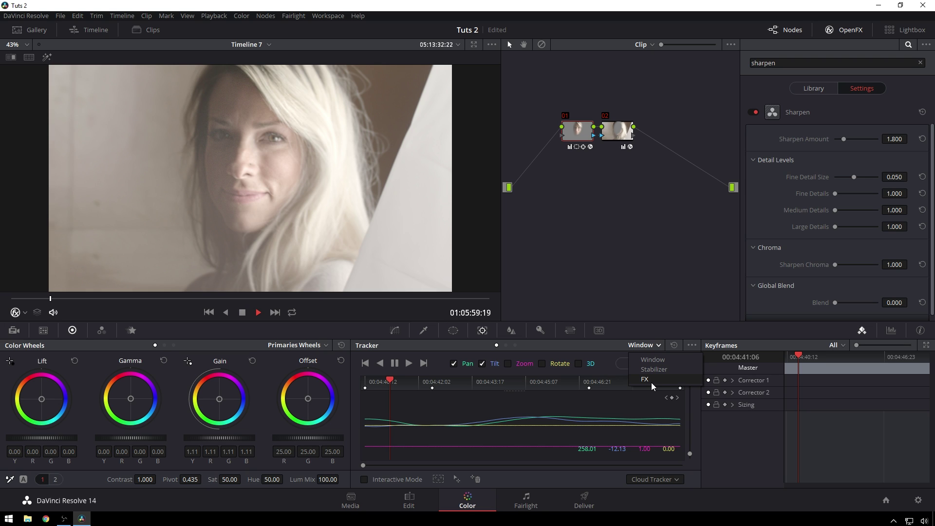
{"action": "left_click", "coordinate": [498, 410]}
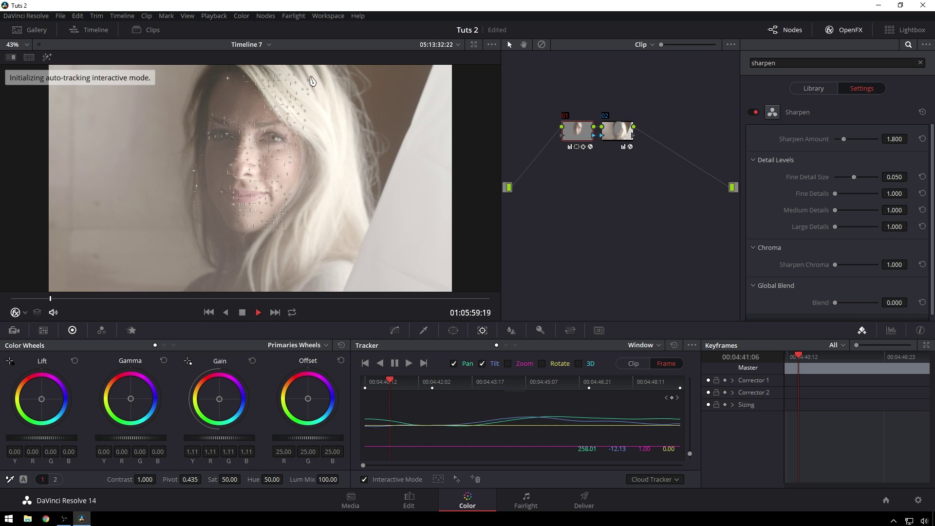
{"action": "left_click_drag", "start_coordinate": [290, 68], "coordinate": [351, 121]}
{"action": "left_click", "coordinate": [477, 478]}
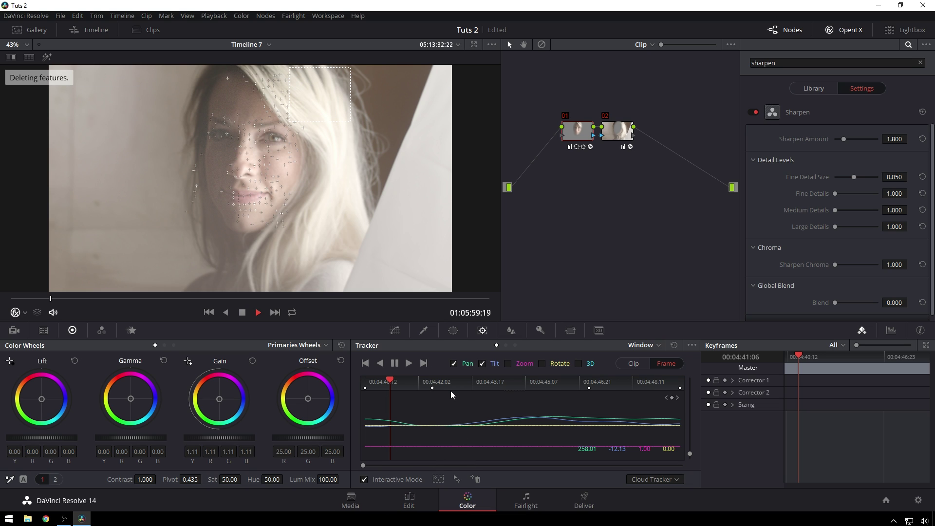
{"action": "left_click_drag", "start_coordinate": [144, 153], "coordinate": [202, 206]}
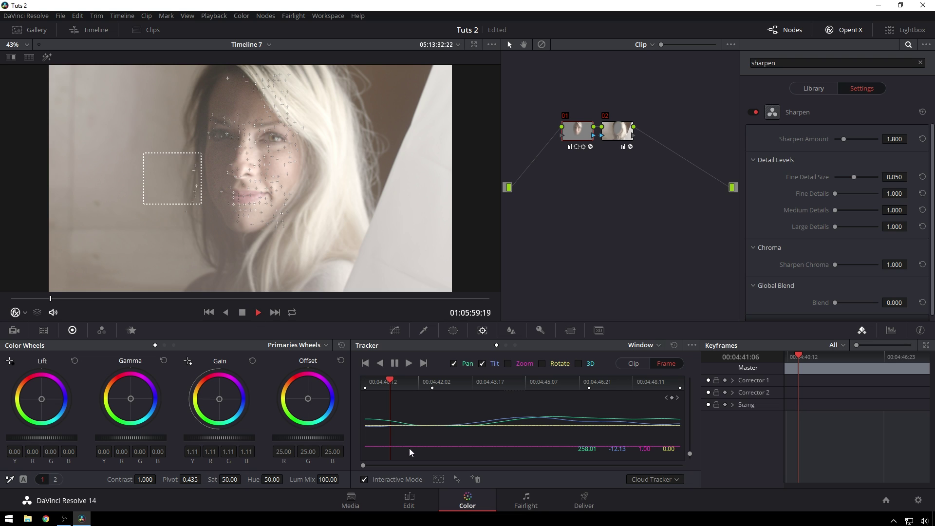
{"action": "left_click", "coordinate": [478, 479]}
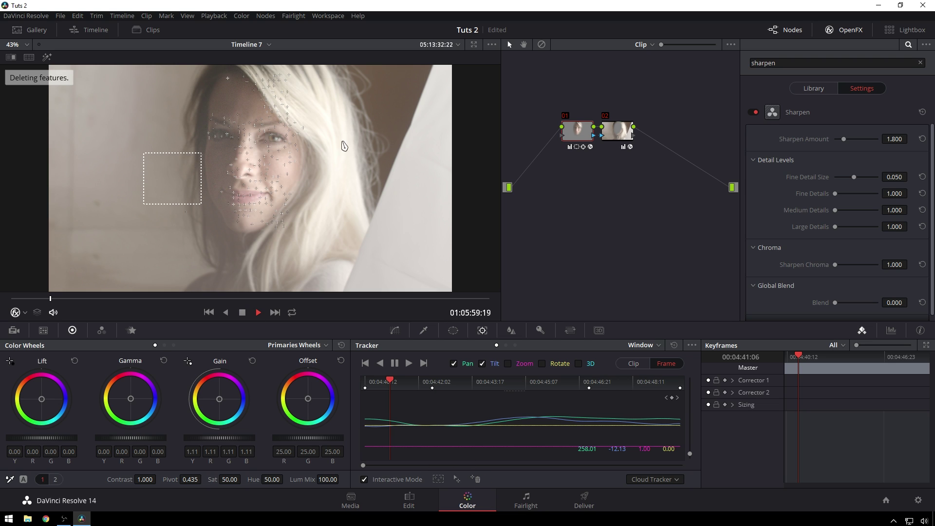
{"action": "left_click", "coordinate": [365, 480]}
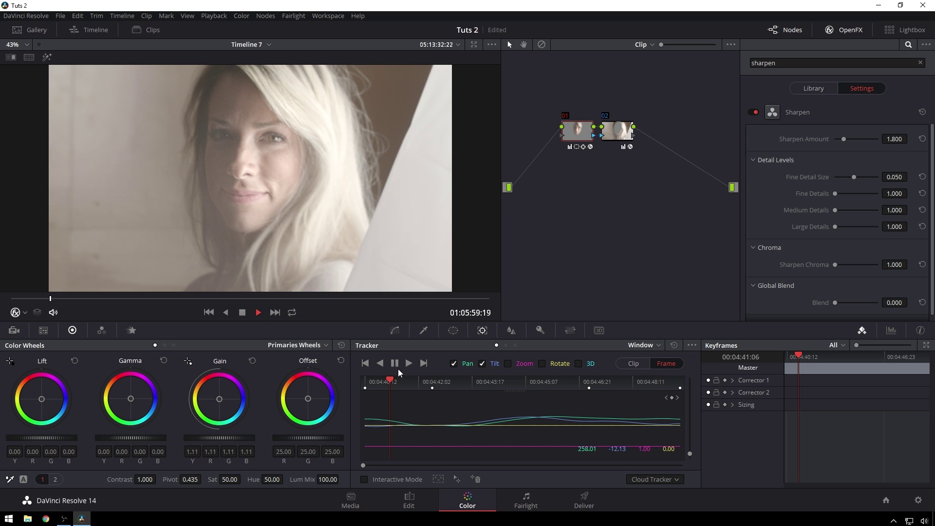
{"action": "left_click_drag", "start_coordinate": [388, 381], "coordinate": [630, 382]}
{"action": "left_click", "coordinate": [432, 381]}
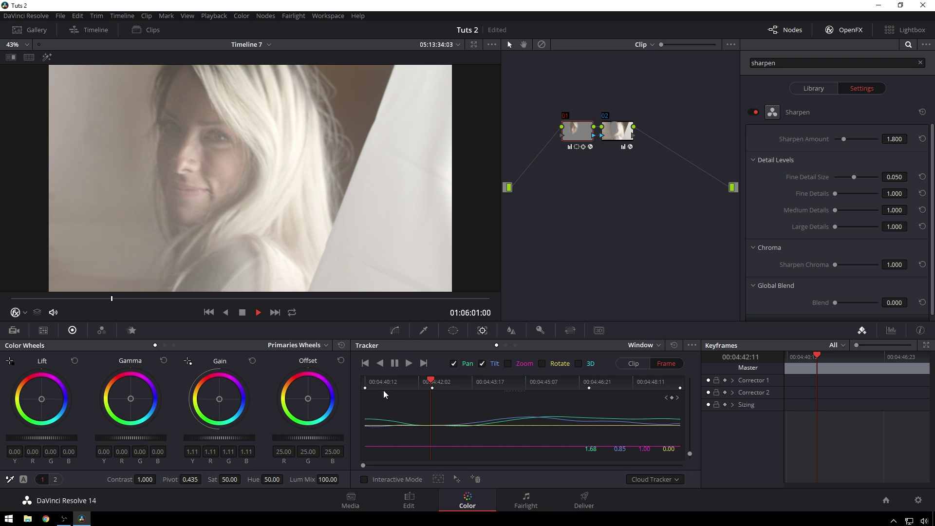
- Enable Show Current Clip With Handles and save a 30-frame default handles length in User > Editing preferences
{"action": "left_click", "coordinate": [188, 16]}
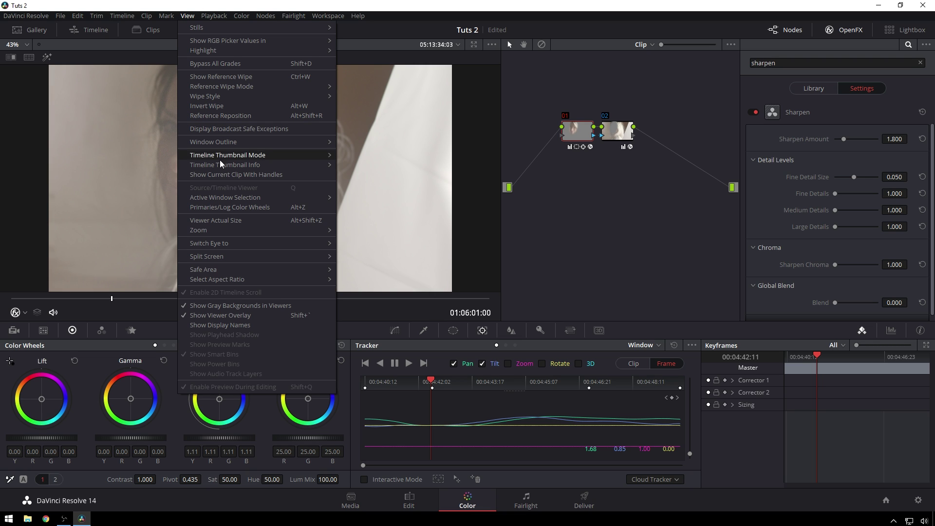
{"action": "left_click", "coordinate": [229, 175]}
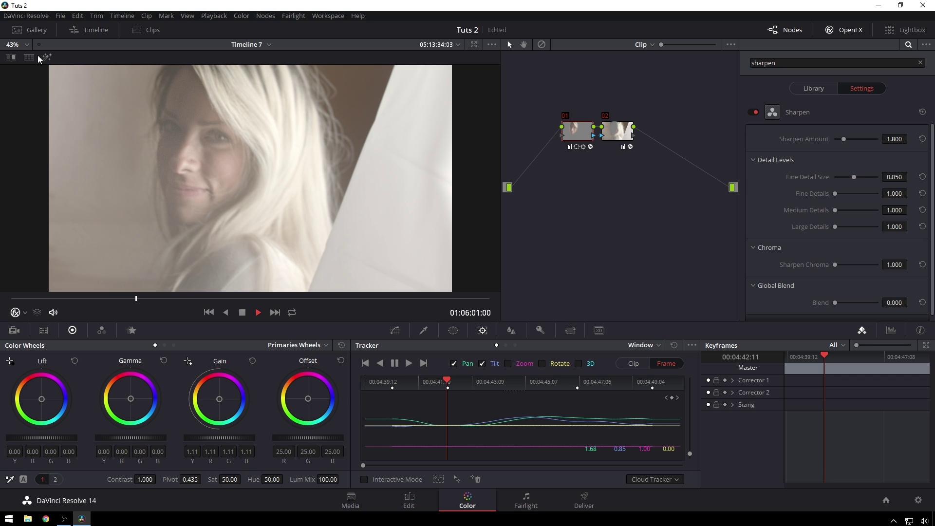
{"action": "left_click", "coordinate": [26, 16]}
{"action": "left_click", "coordinate": [30, 42]}
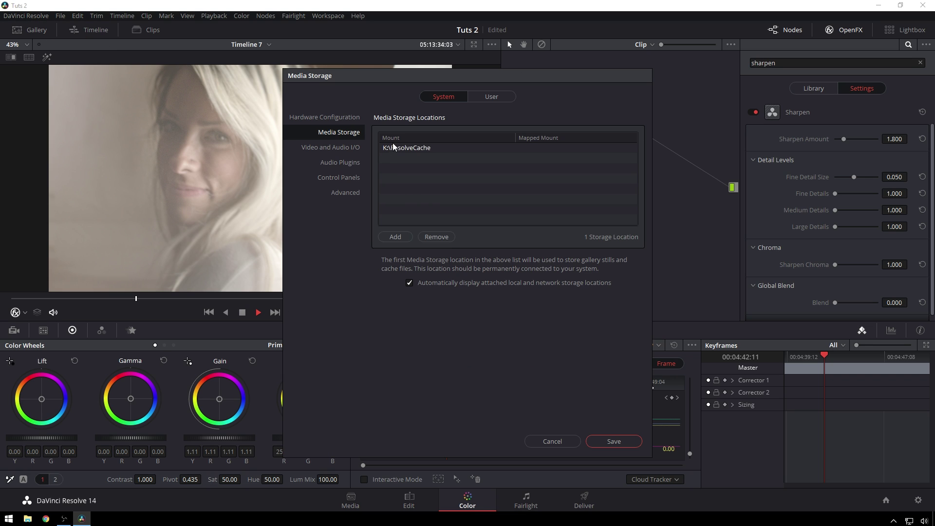
{"action": "left_click", "coordinate": [490, 100]}
{"action": "left_click", "coordinate": [348, 149]}
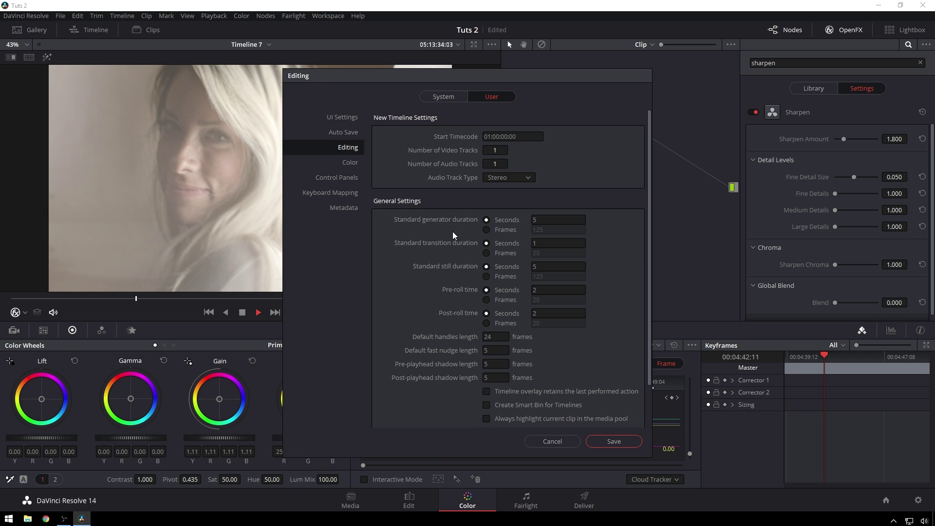
{"action": "left_click", "coordinate": [500, 337]}
{"action": "key", "text": "BackSpace"}
{"action": "key", "text": "BackSpace"}
{"action": "type", "text": "30"}
{"action": "left_click", "coordinate": [632, 444]}
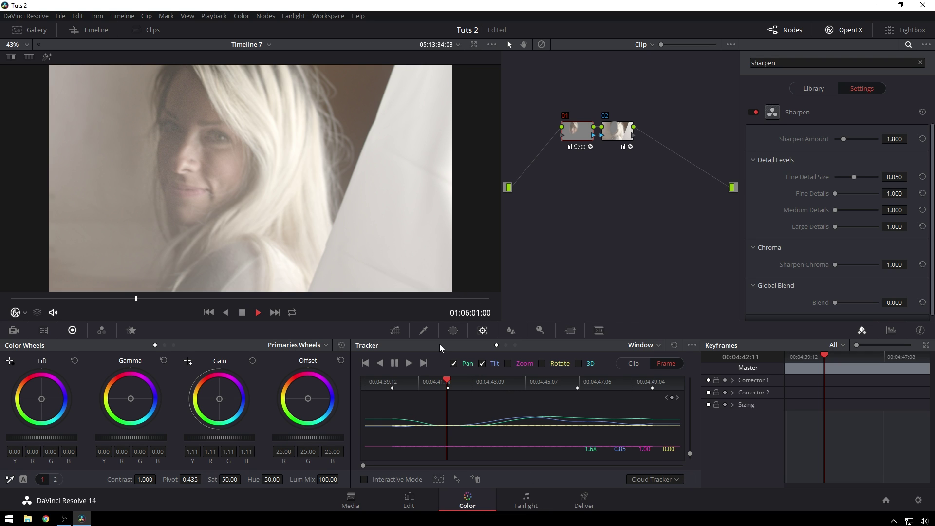
- Track the face window in reverse from the clip start, then forward to the end, and review mid-shot
{"action": "left_click", "coordinate": [398, 381]}
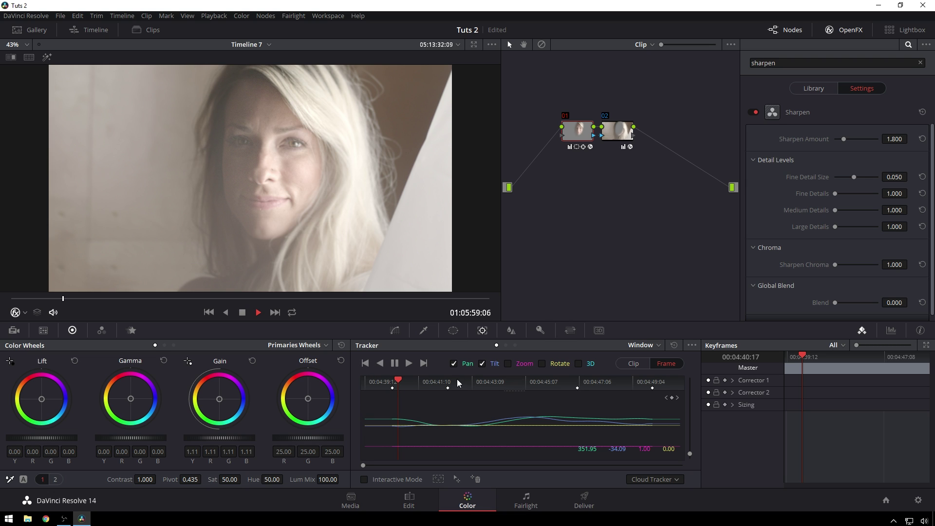
{"action": "left_click", "coordinate": [380, 364]}
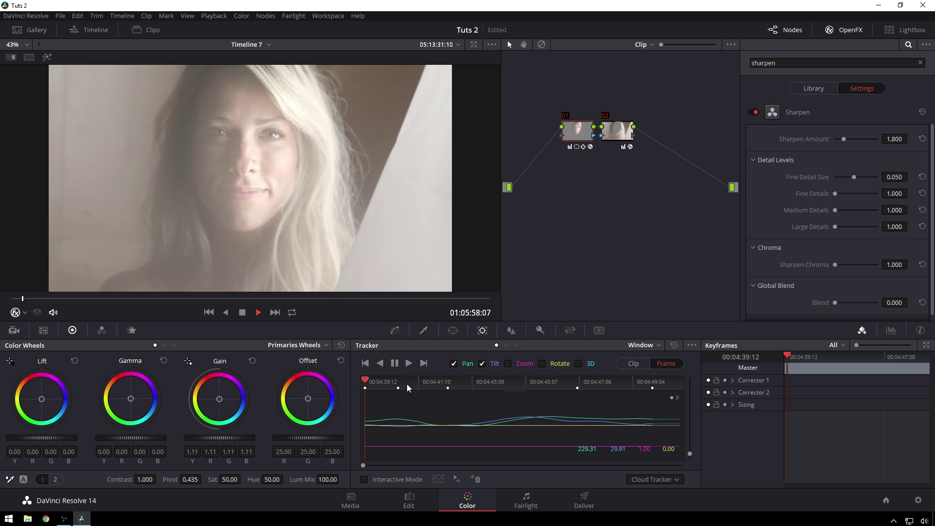
{"action": "left_click", "coordinate": [645, 385]}
{"action": "left_click", "coordinate": [407, 366]}
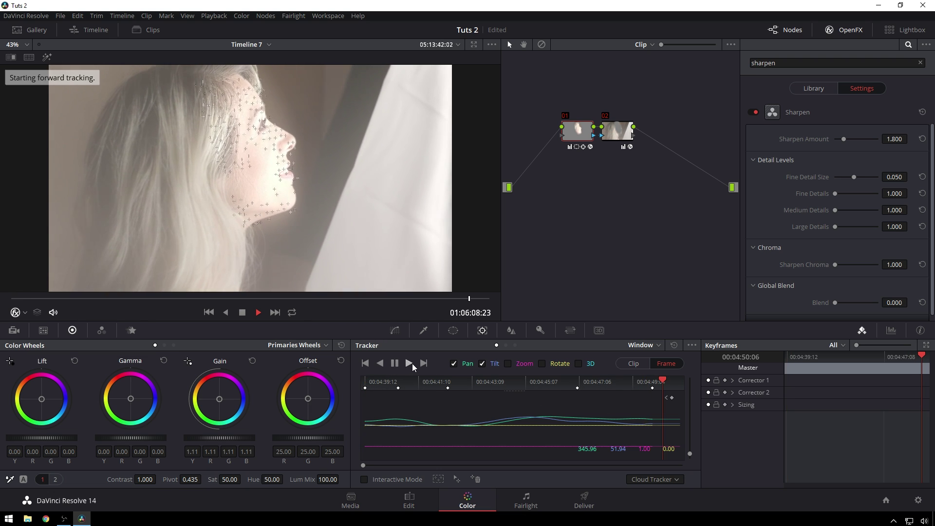
{"action": "left_click_drag", "start_coordinate": [674, 386], "coordinate": [466, 394]}
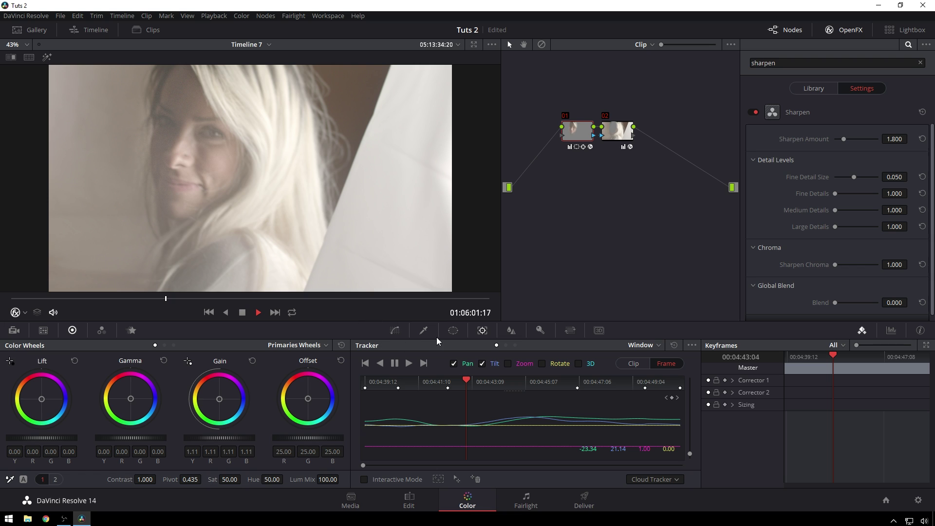
- Add a new circular window and move it to the bright area at the frame's upper right
{"action": "left_click", "coordinate": [452, 330]}
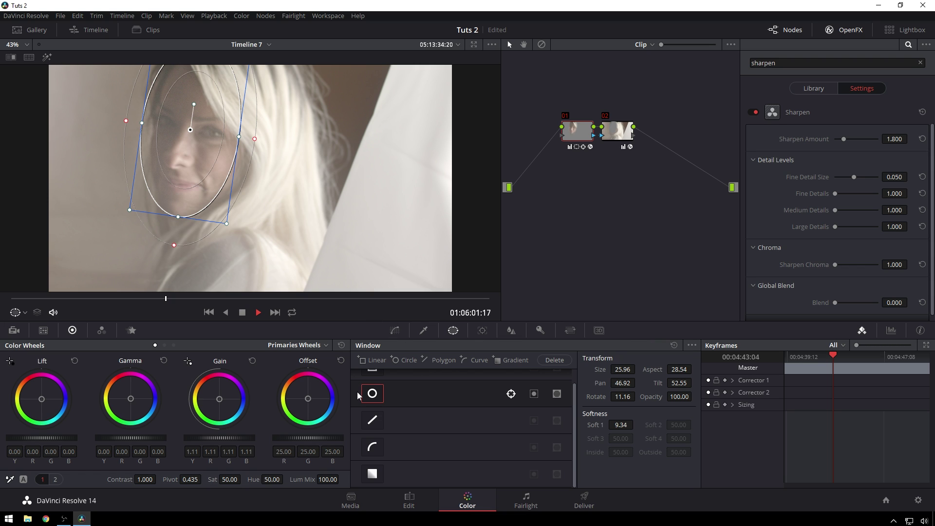
{"action": "left_click", "coordinate": [407, 359]}
{"action": "left_click_drag", "start_coordinate": [296, 184], "coordinate": [382, 146]}
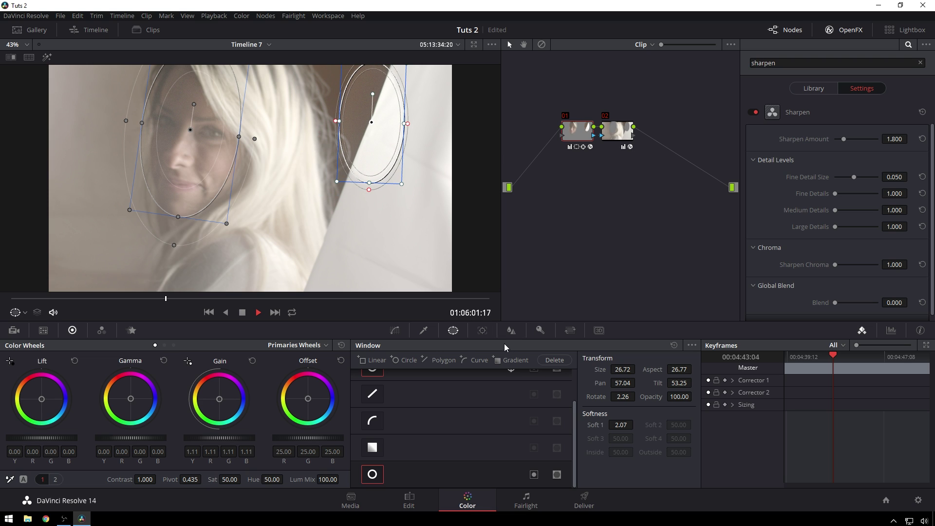
- Track the new window, then switch selection between it and the face window
{"action": "left_click", "coordinate": [482, 330]}
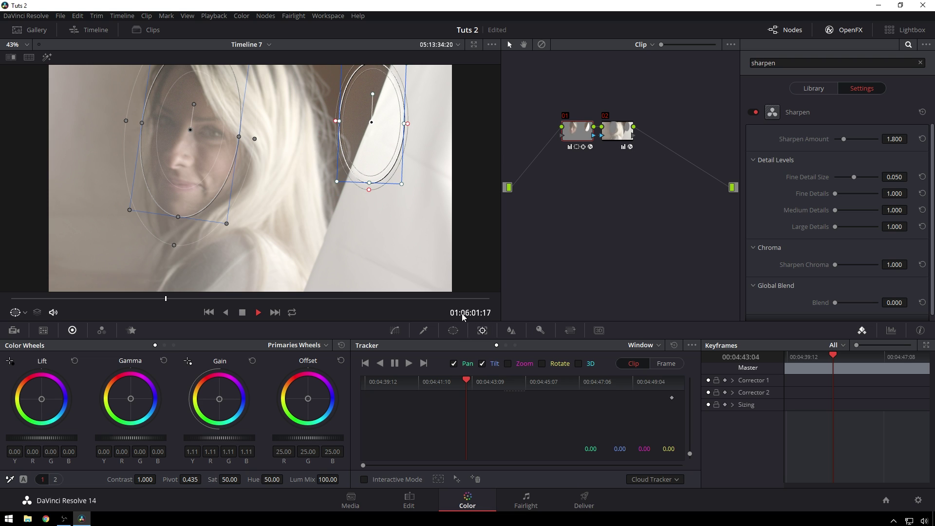
{"action": "key", "text": "ctrl+t"}
{"action": "left_click", "coordinate": [394, 126]}
{"action": "left_click", "coordinate": [201, 128]}
{"action": "left_click", "coordinate": [403, 127]}
- Copy the face window's track data and paste it onto the second window
{"action": "left_click", "coordinate": [217, 141]}
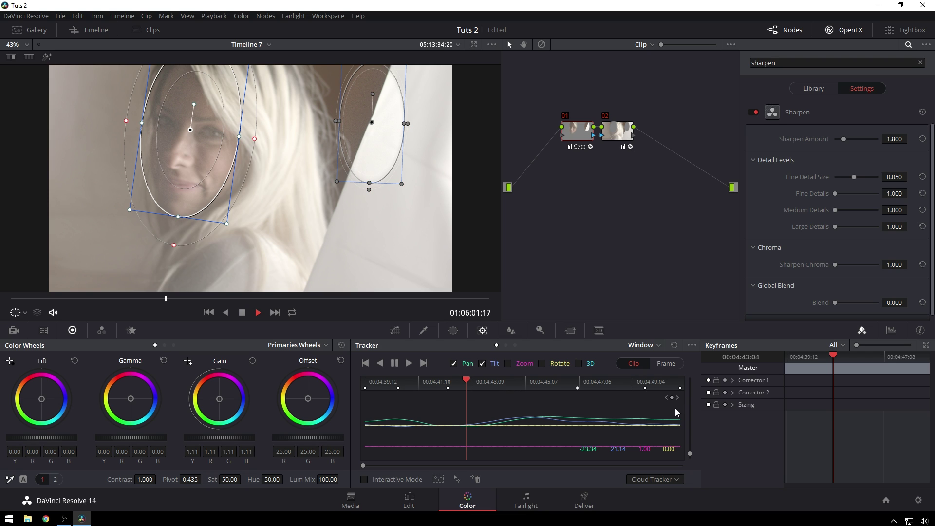
{"action": "right_click", "coordinate": [694, 347]}
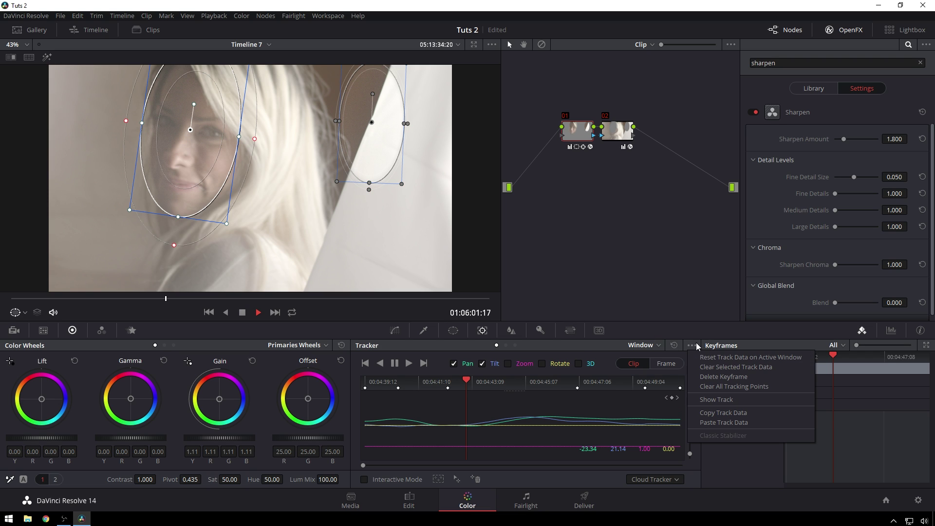
{"action": "left_click", "coordinate": [728, 415]}
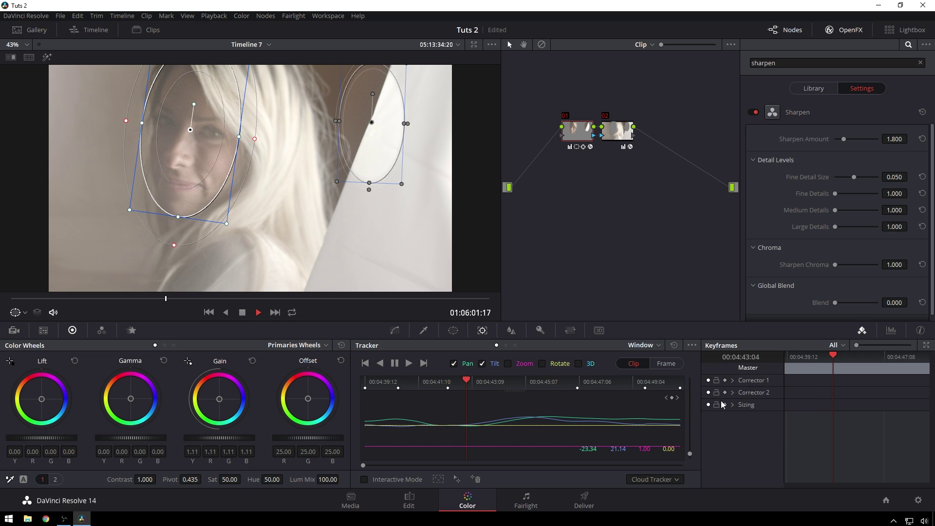
{"action": "left_click", "coordinate": [361, 139]}
{"action": "left_click", "coordinate": [695, 347]}
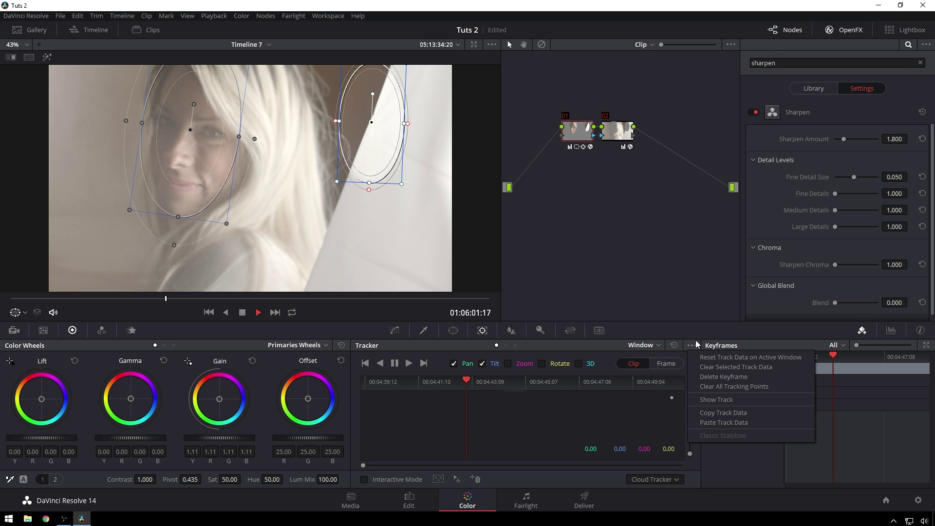
{"action": "left_click", "coordinate": [746, 422]}
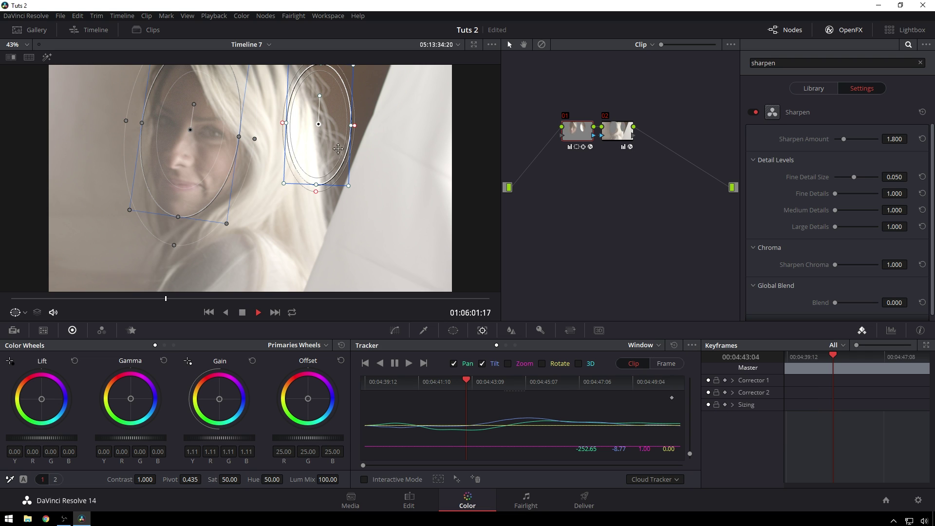
- Reshape the second window into a small ellipse over the eyes and raise Contrast to 1.188
{"action": "left_click_drag", "start_coordinate": [283, 126], "coordinate": [158, 136]}
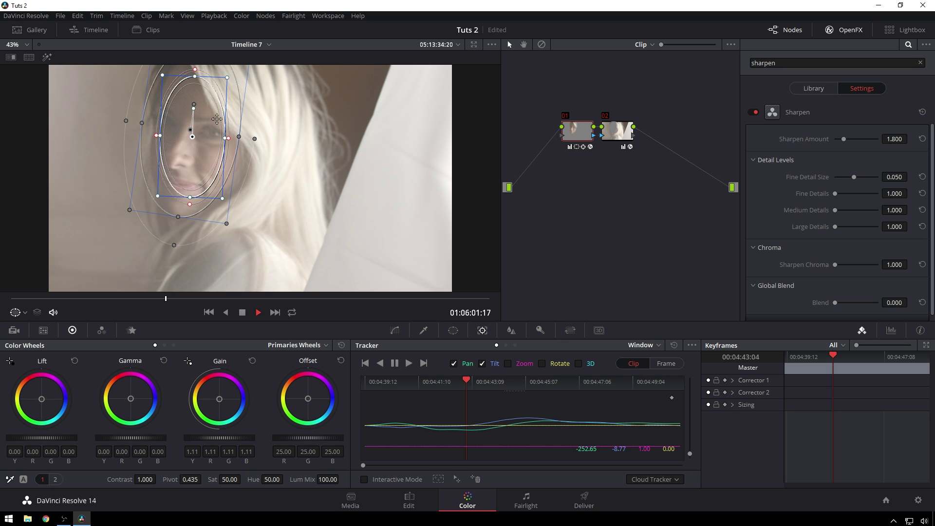
{"action": "left_click_drag", "start_coordinate": [194, 77], "coordinate": [194, 121]}
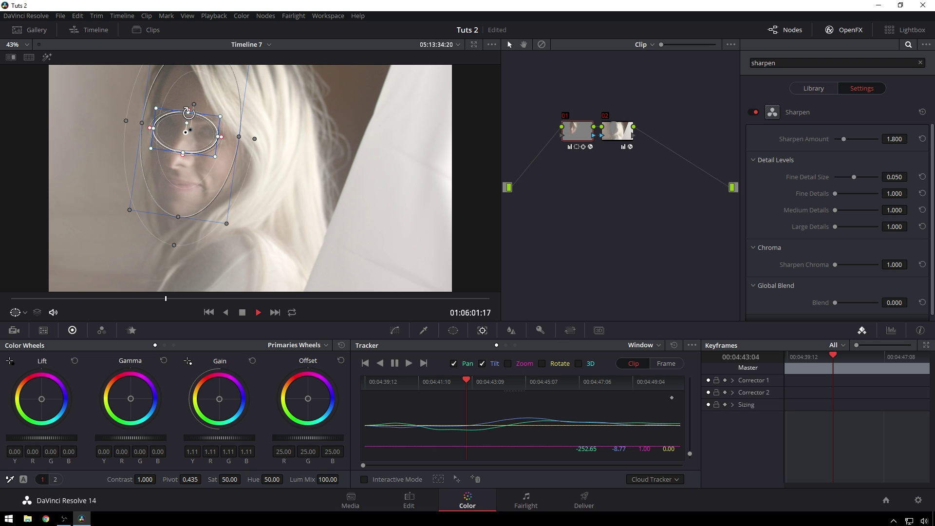
{"action": "left_click_drag", "start_coordinate": [218, 154], "coordinate": [232, 165]}
{"action": "left_click_drag", "start_coordinate": [456, 380], "coordinate": [375, 380]}
{"action": "left_click_drag", "start_coordinate": [501, 382], "coordinate": [441, 381]}
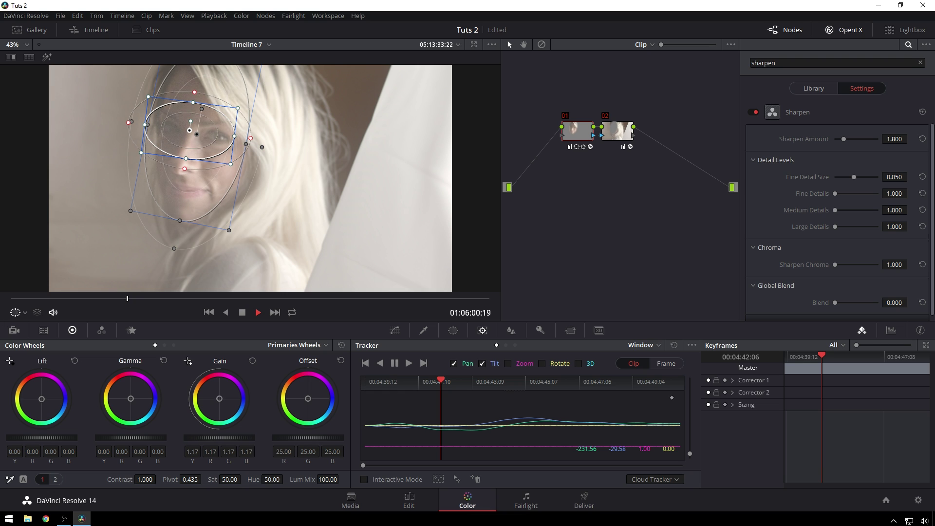
{"action": "left_click_drag", "start_coordinate": [125, 479], "coordinate": [159, 479]}
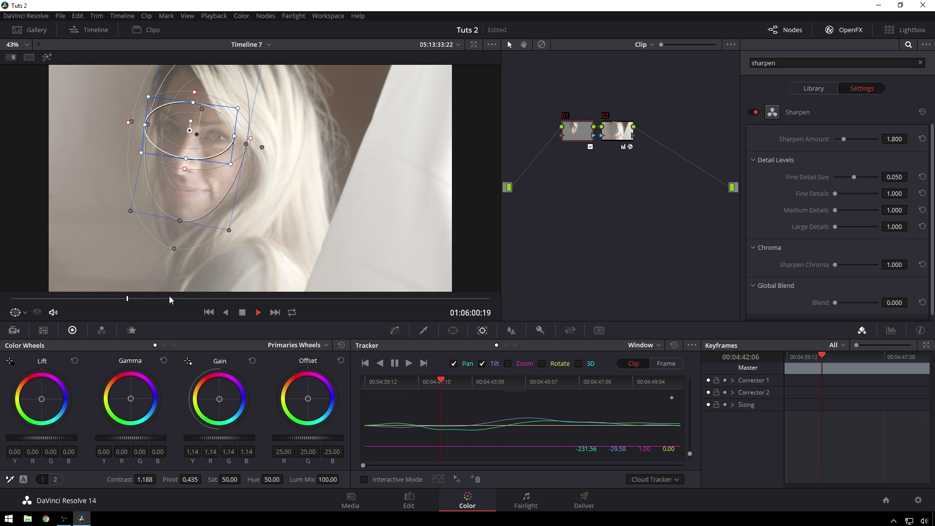
{"action": "left_click_drag", "start_coordinate": [166, 298], "coordinate": [329, 298]}
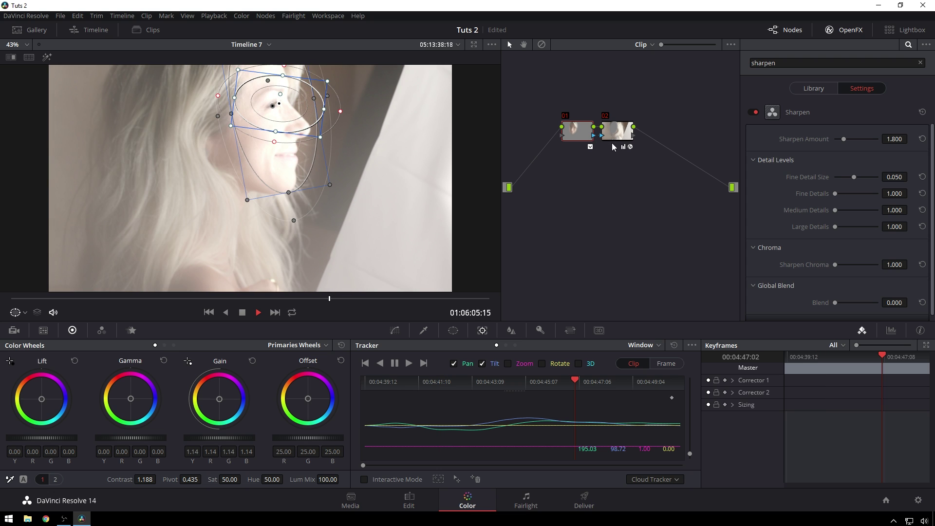
- Insert a new node at the front of the chain and set its Camera Raw ISO to 400
{"action": "key", "text": "shift+s"}
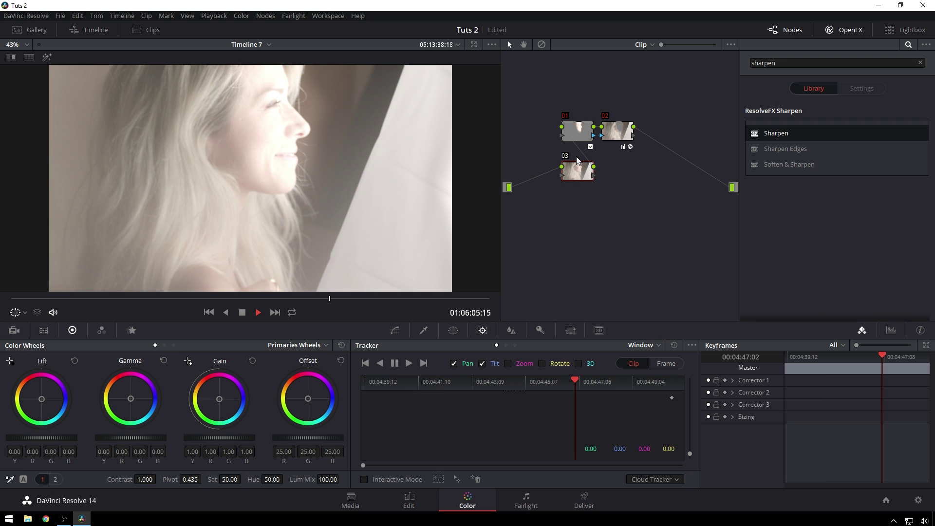
{"action": "left_click_drag", "start_coordinate": [579, 175], "coordinate": [530, 142]}
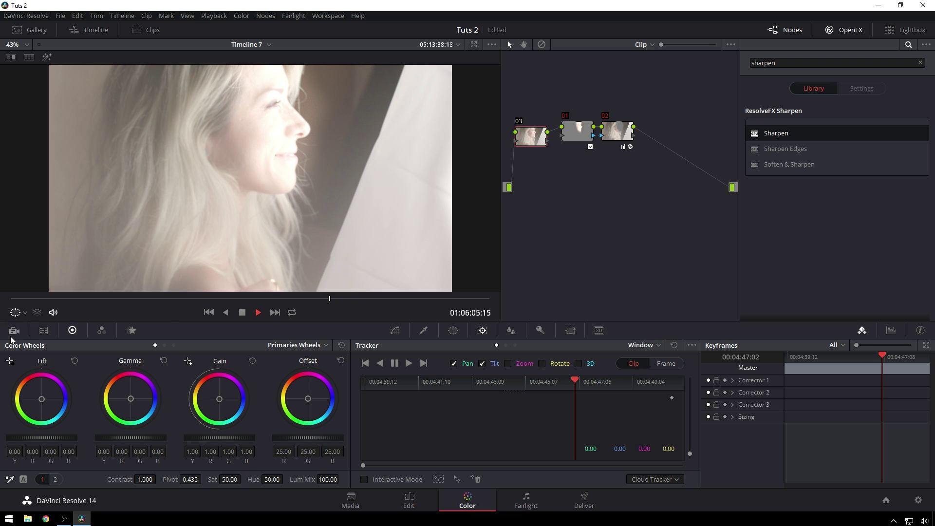
{"action": "left_click", "coordinate": [13, 331]}
{"action": "left_click", "coordinate": [75, 413]}
{"action": "left_click", "coordinate": [83, 437]}
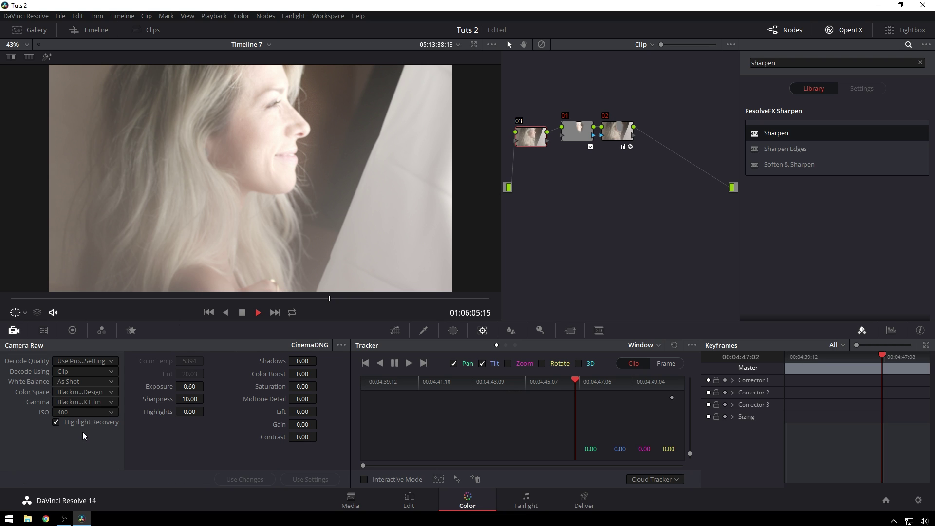
- Return to an earlier frame and bring up the sharpen node's windows in the color wheels
{"action": "left_click", "coordinate": [580, 123]}
{"action": "left_click", "coordinate": [545, 143]}
{"action": "left_click", "coordinate": [577, 125]}
{"action": "left_click_drag", "start_coordinate": [329, 298], "coordinate": [21, 282]}
{"action": "left_click", "coordinate": [623, 134]}
{"action": "left_click", "coordinate": [70, 331]}
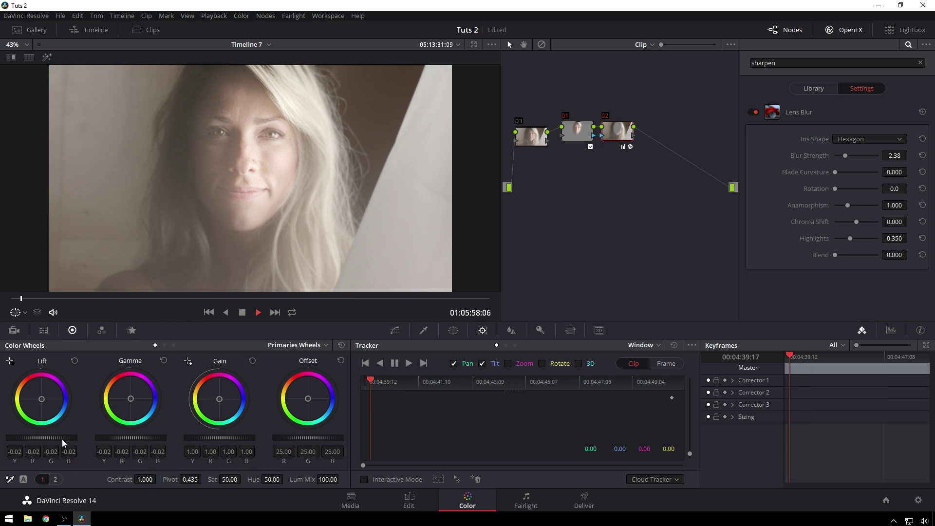
{"action": "left_click", "coordinate": [577, 133]}
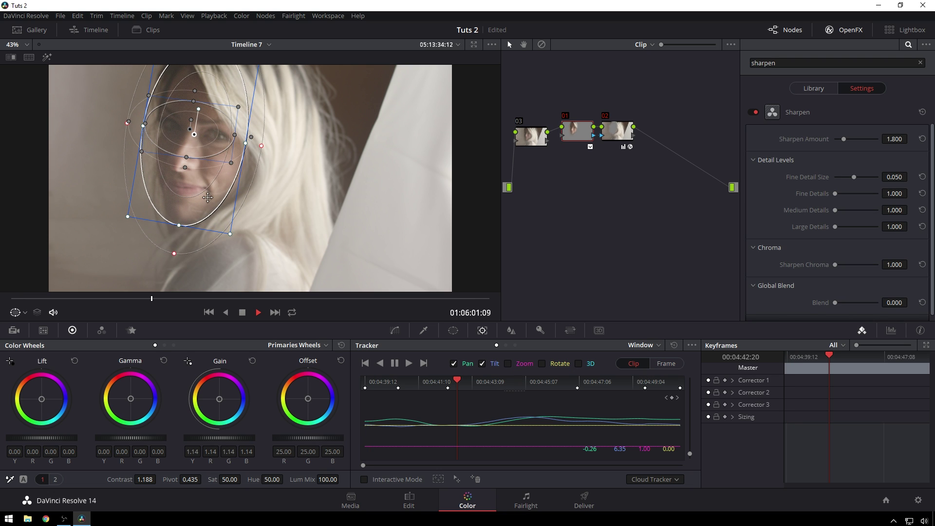
- Scrub through nearby frames to confirm the face and eye windows follow her head
{"action": "mouse_move", "coordinate": [473, 384]}
{"action": "left_mouse_down"}
{"action": "mouse_move", "coordinate": [486, 383]}
{"action": "mouse_move", "coordinate": [474, 382]}
{"action": "left_mouse_up"}
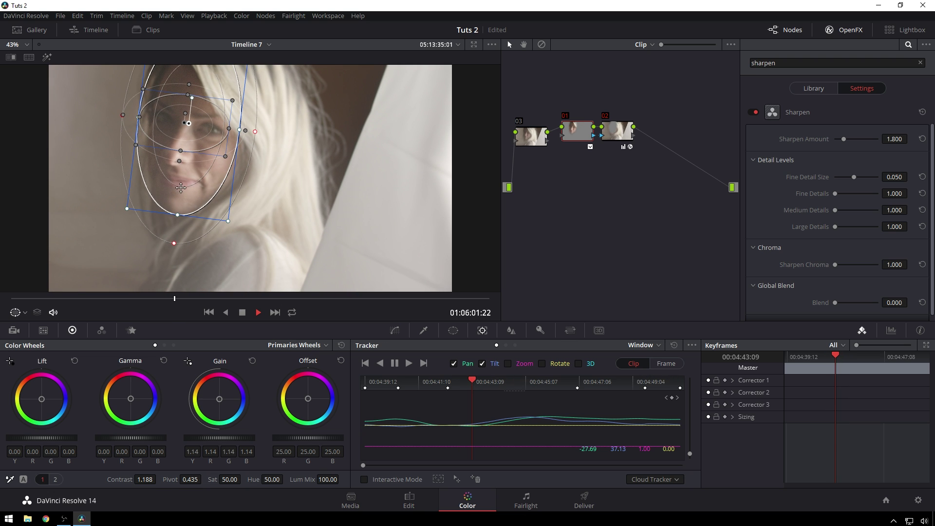
{"action": "left_click_drag", "start_coordinate": [176, 188], "coordinate": [335, 196]}
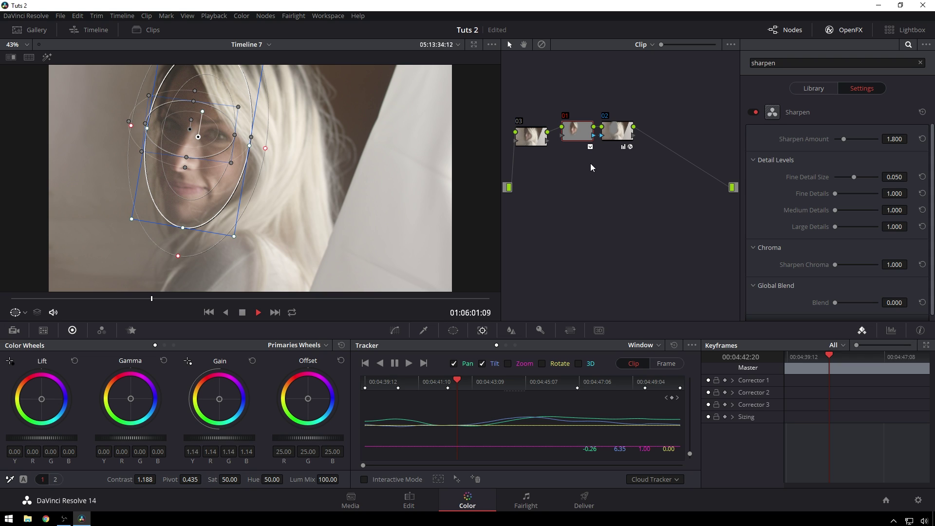
- Add a node after the lens blur node and give it the Swiss LUTs Cool Shadows 08 3D LUT
{"action": "left_click", "coordinate": [617, 134]}
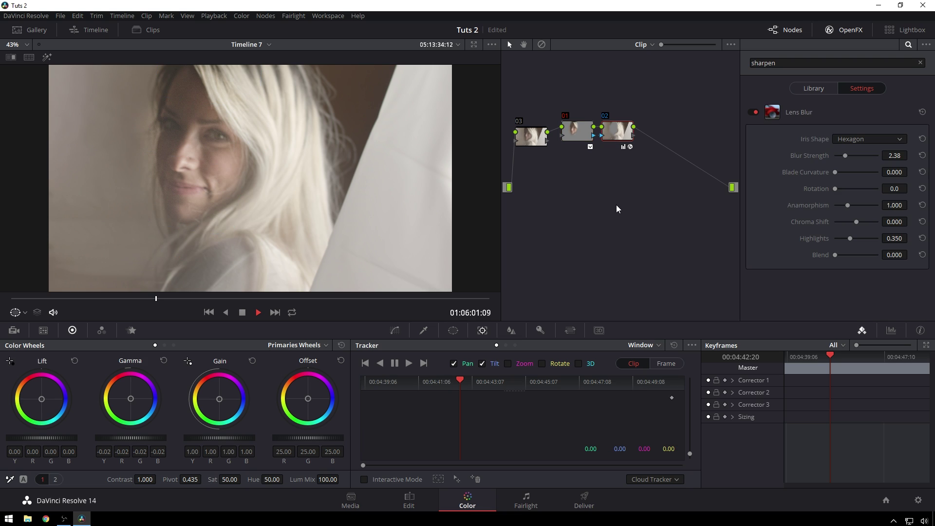
{"action": "key", "text": "alt+s"}
{"action": "right_click", "coordinate": [653, 133]}
{"action": "mouse_move", "coordinate": [692, 238]}
{"action": "mouse_move", "coordinate": [808, 378]}
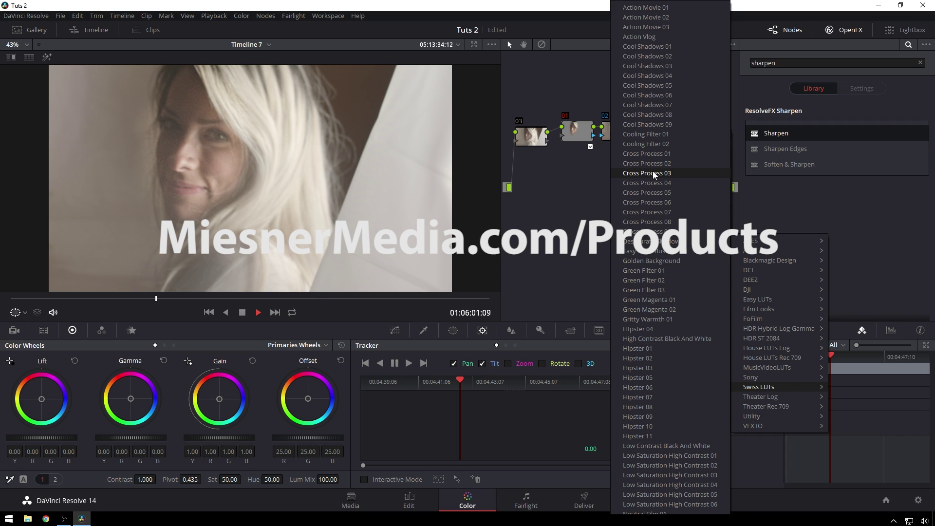
{"action": "left_click", "coordinate": [657, 426]}
{"action": "right_click", "coordinate": [658, 130]}
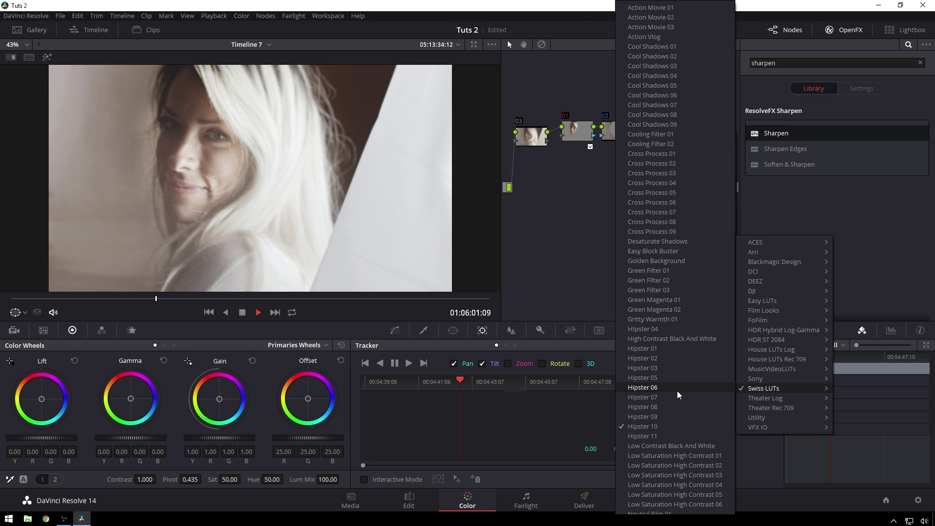
{"action": "left_click", "coordinate": [677, 113]}
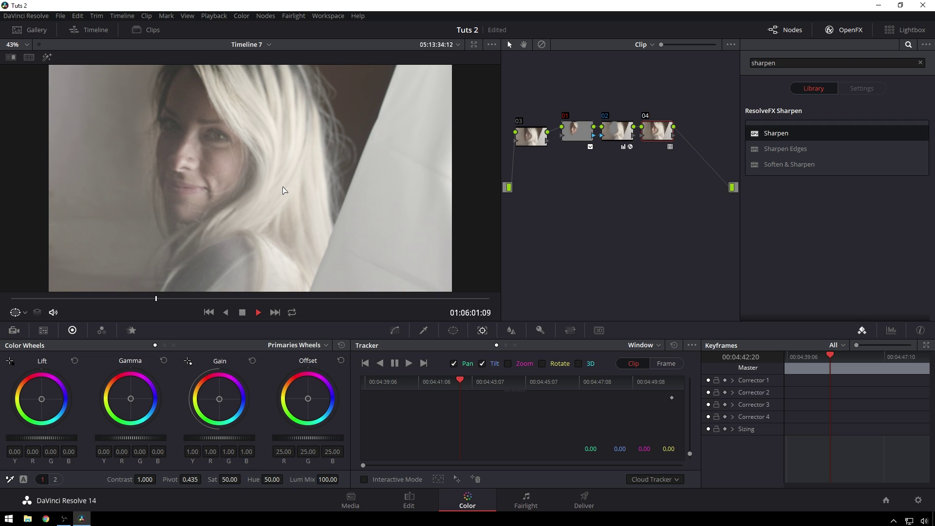
- Nudge the sharpen node's gain, then set Camera Raw to decode from Clip with Custom white balance
{"action": "left_click", "coordinate": [575, 139]}
{"action": "left_click_drag", "start_coordinate": [223, 399], "coordinate": [223, 399]}
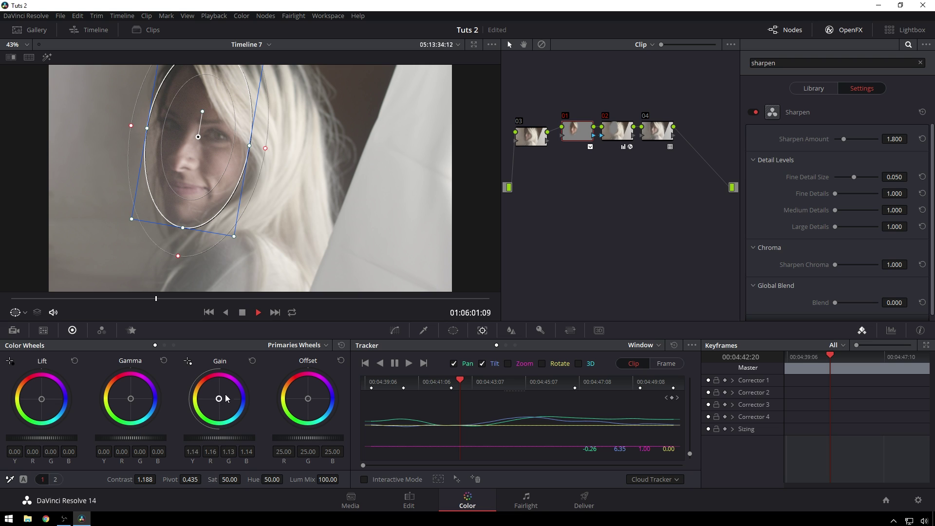
{"action": "left_click", "coordinate": [665, 141]}
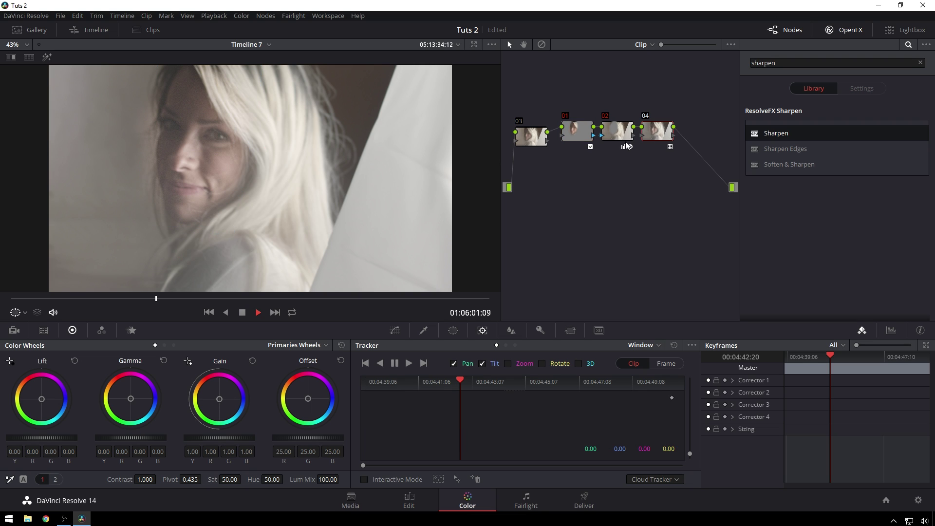
{"action": "left_click", "coordinate": [23, 329]}
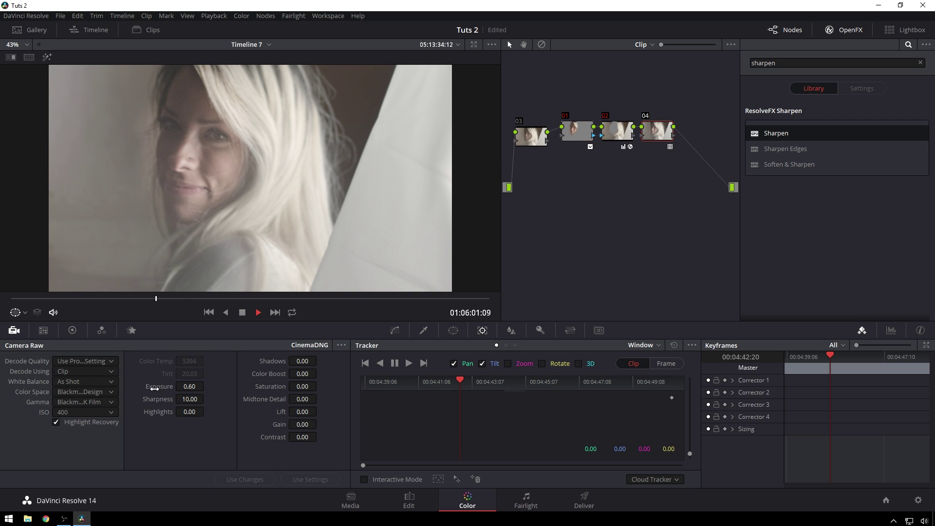
{"action": "left_click", "coordinate": [93, 373]}
{"action": "left_click", "coordinate": [92, 372]}
{"action": "left_click", "coordinate": [95, 379]}
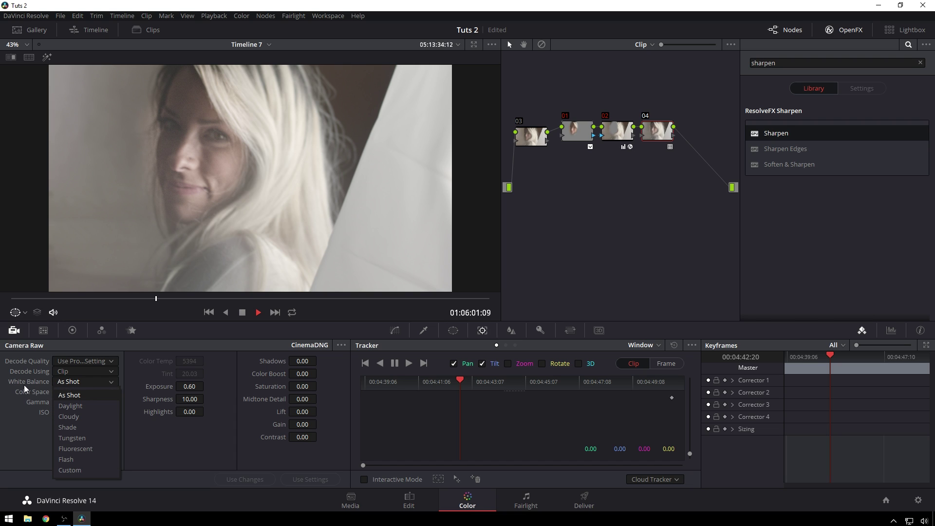
{"action": "left_click", "coordinate": [82, 469]}
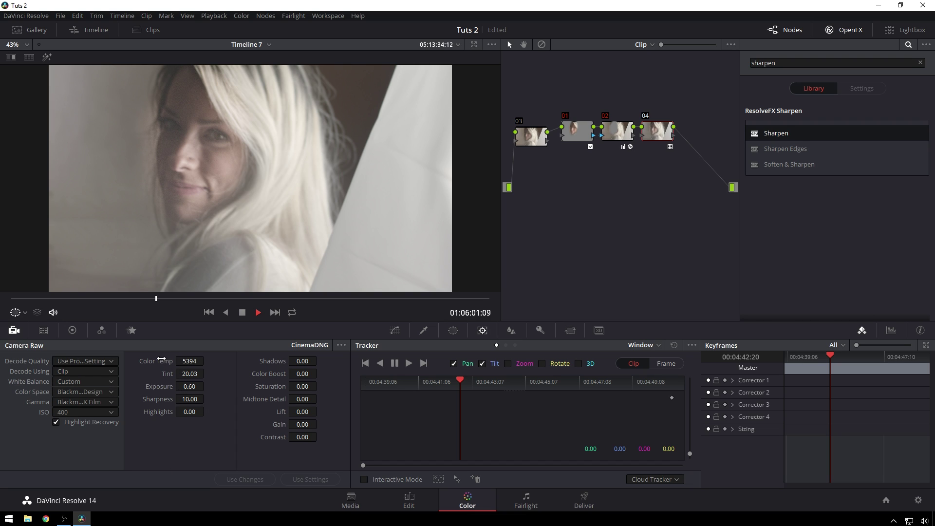
- Set Color Temp to 5614, ISO to 200 and Shadows to -32.50
{"action": "left_click_drag", "start_coordinate": [162, 361], "coordinate": [198, 361]}
{"action": "left_click_drag", "start_coordinate": [179, 296], "coordinate": [354, 277]}
{"action": "left_click", "coordinate": [98, 413]}
{"action": "left_click", "coordinate": [93, 424]}
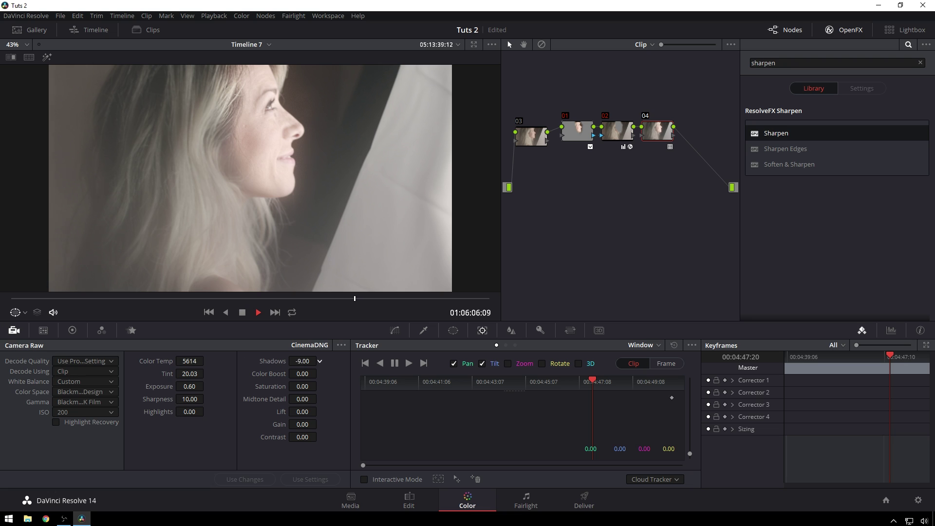
{"action": "left_click_drag", "start_coordinate": [302, 361], "coordinate": [270, 364]}
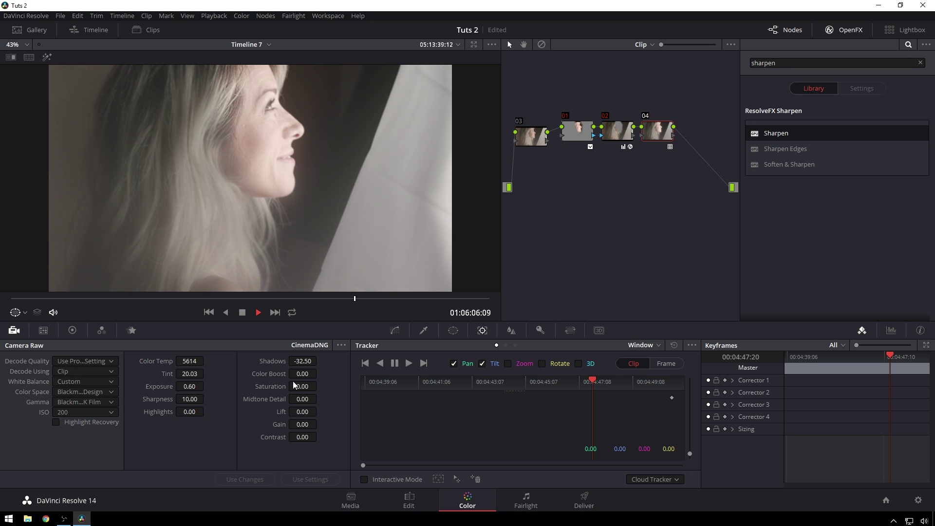
- On the sharpen node, lower Sharpen Amount to 1.500 and Fine Detail Size to 0.034
{"action": "left_click", "coordinate": [566, 139]}
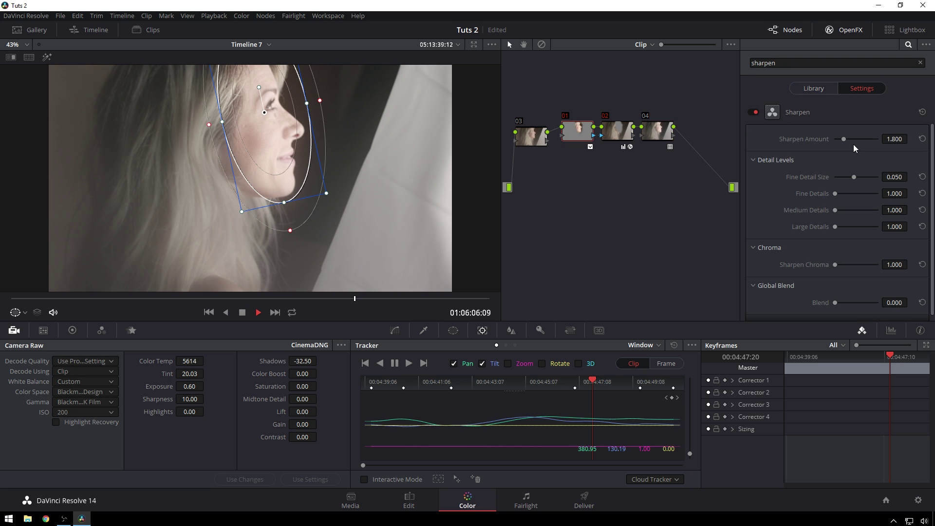
{"action": "left_click_drag", "start_coordinate": [850, 179], "coordinate": [846, 179]}
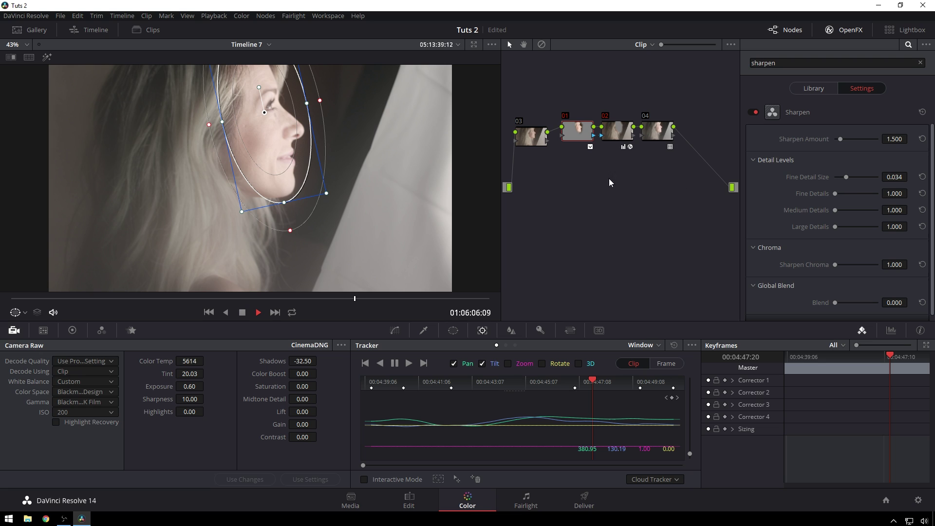